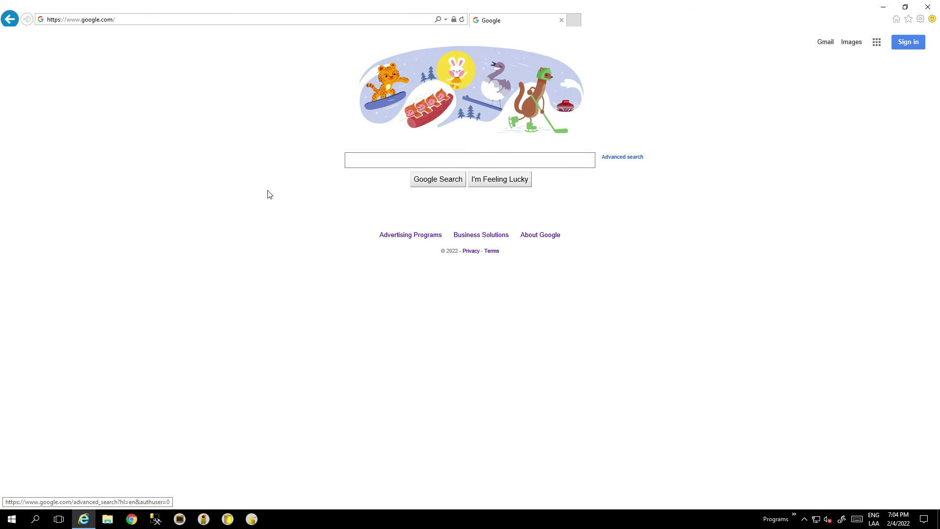
# - Check the Local intranet, Trusted sites and Restricted sites security levels in Internet Options, then cancel
pyautogui.click(921, 22)
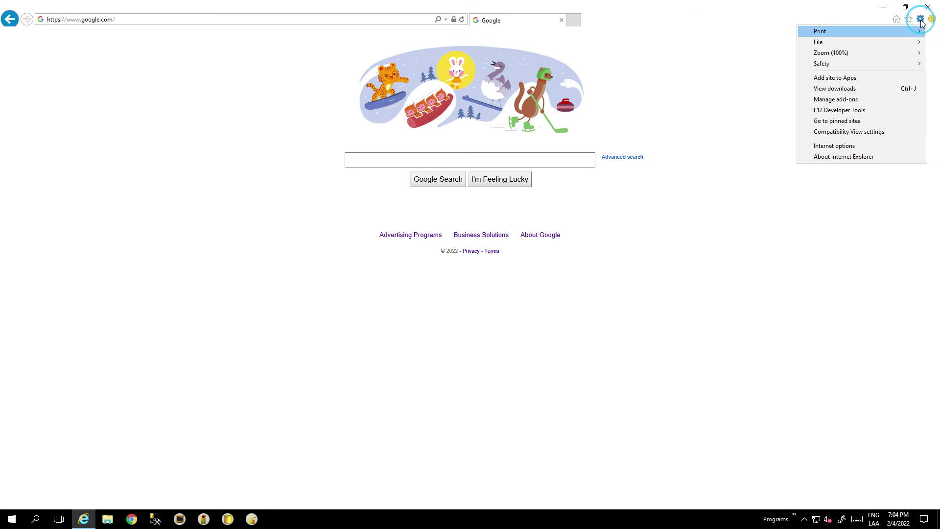
pyautogui.click(828, 147)
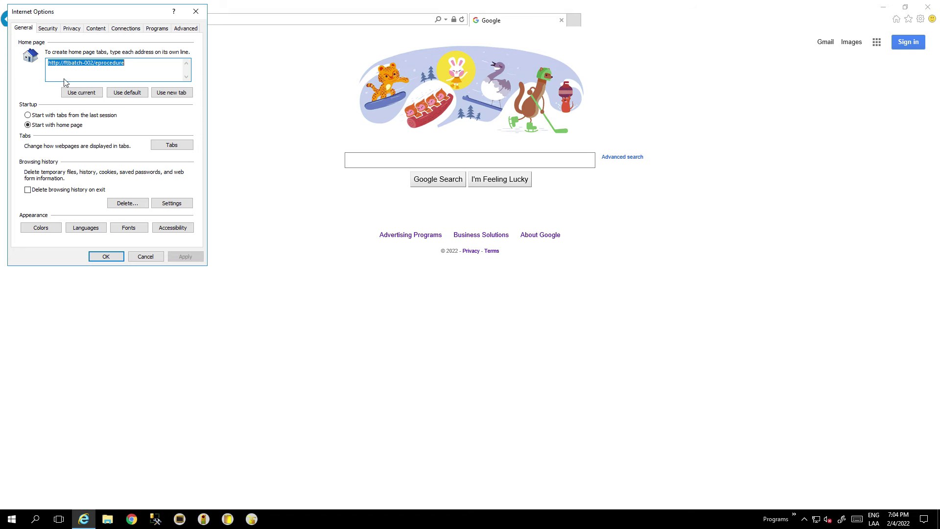
pyautogui.click(48, 28)
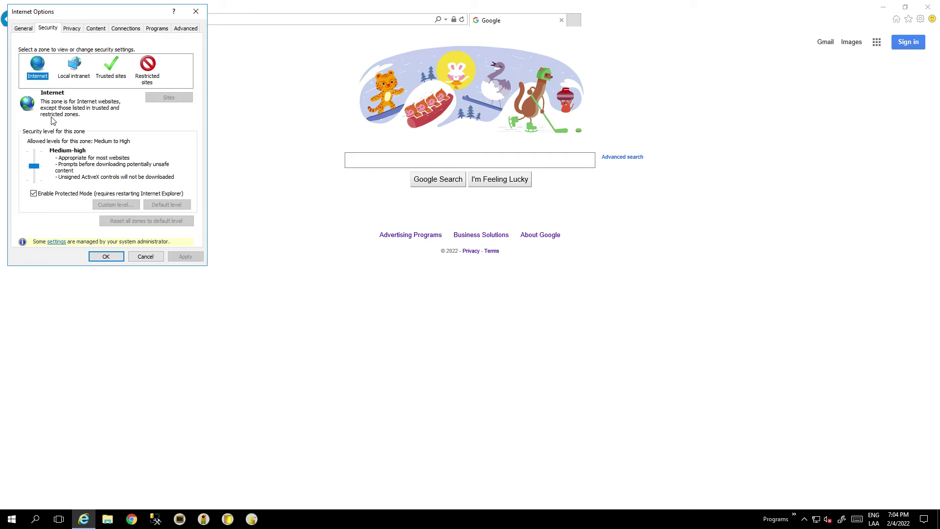
pyautogui.click(76, 67)
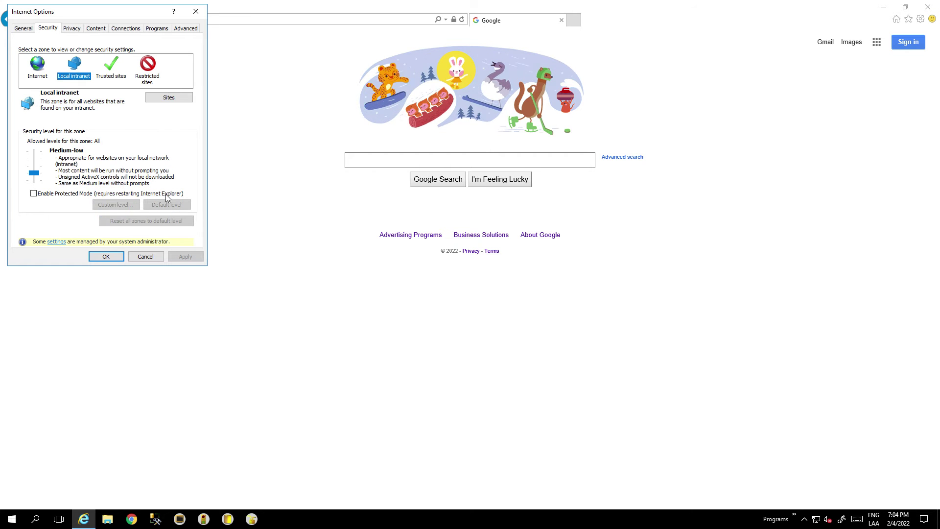
pyautogui.click(109, 78)
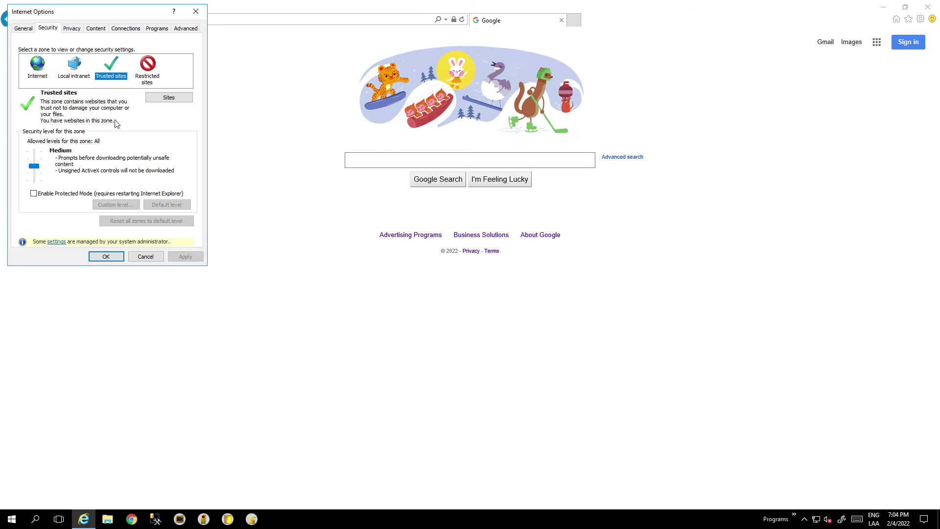
pyautogui.click(145, 69)
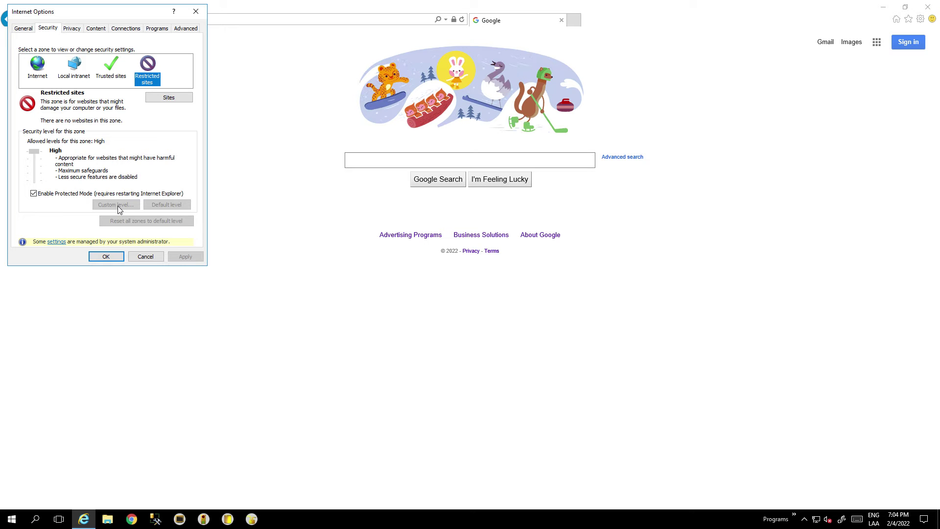
pyautogui.click(146, 256)
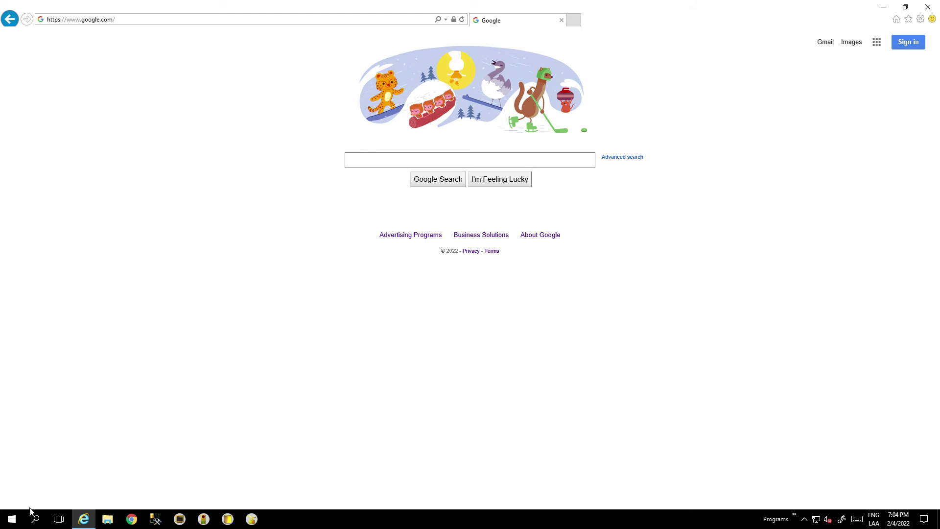
# - Launch regedit from the Windows Run box
pyautogui.click(14, 518)
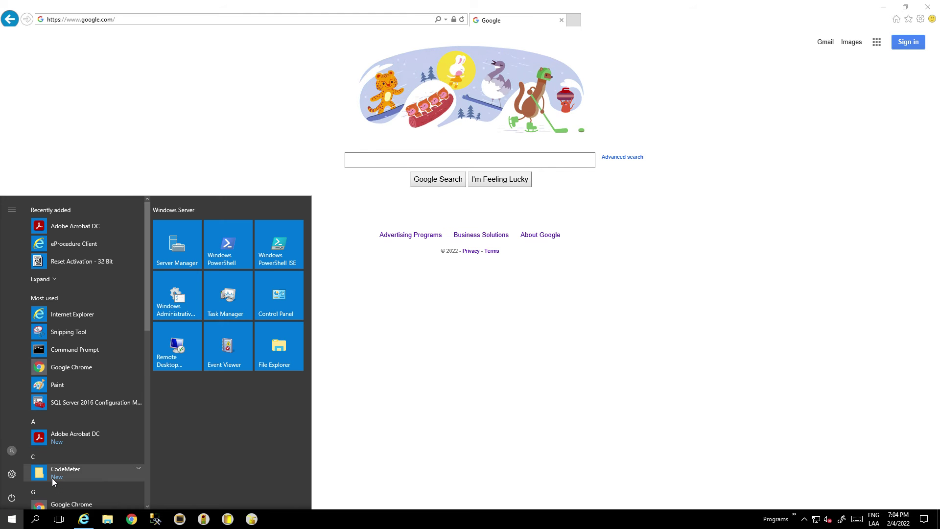
pyautogui.write('run')
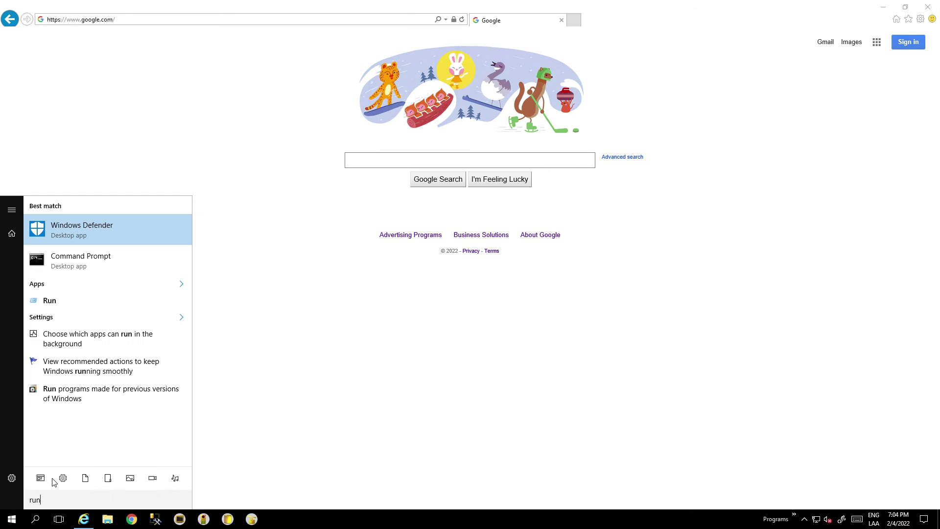
pyautogui.click(67, 301)
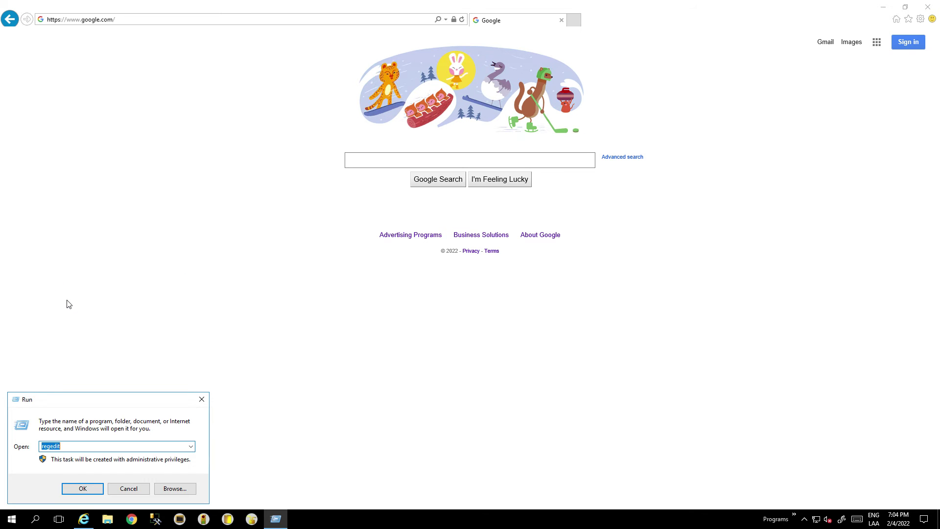
pyautogui.click(74, 446)
pyautogui.click(81, 487)
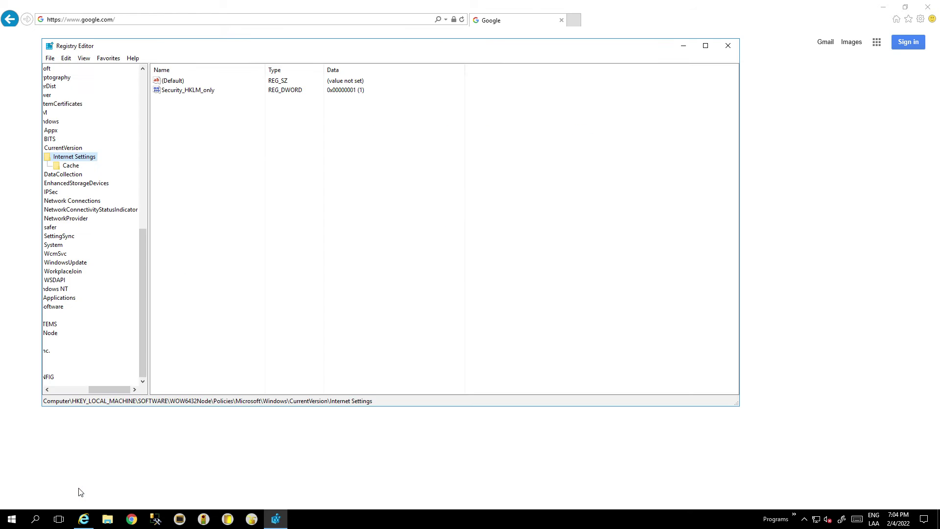
# - Maximize Registry Editor, widen the key tree pane, and collapse SOFTWARE and HKEY_LOCAL_MACHINE
pyautogui.doubleClick(201, 44)
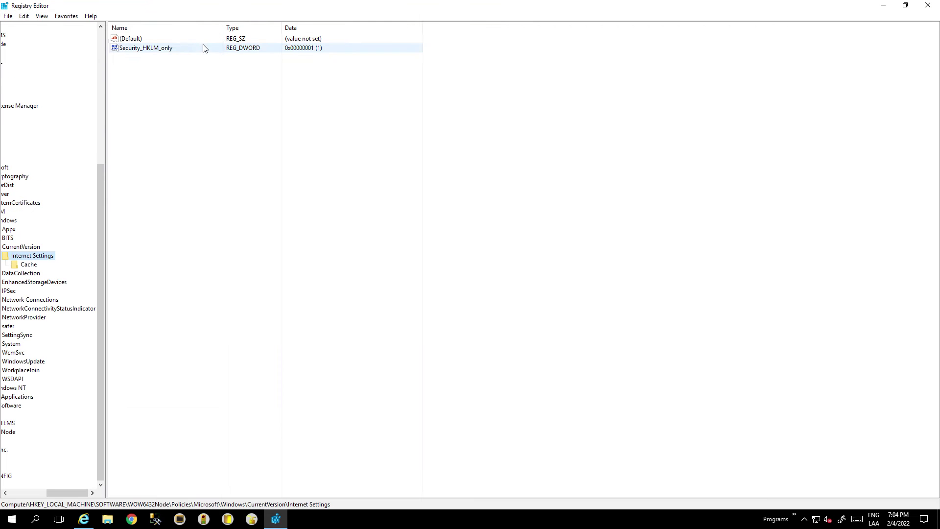
pyautogui.moveTo(105, 427); pyautogui.dragTo(237, 426)
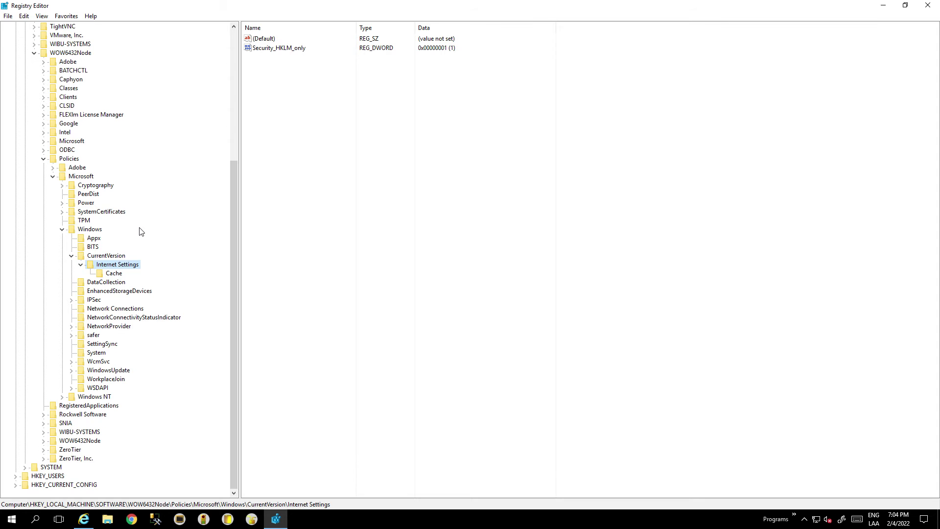
pyautogui.scroll(4, 140, 232)
pyautogui.scroll(2, 141, 231)
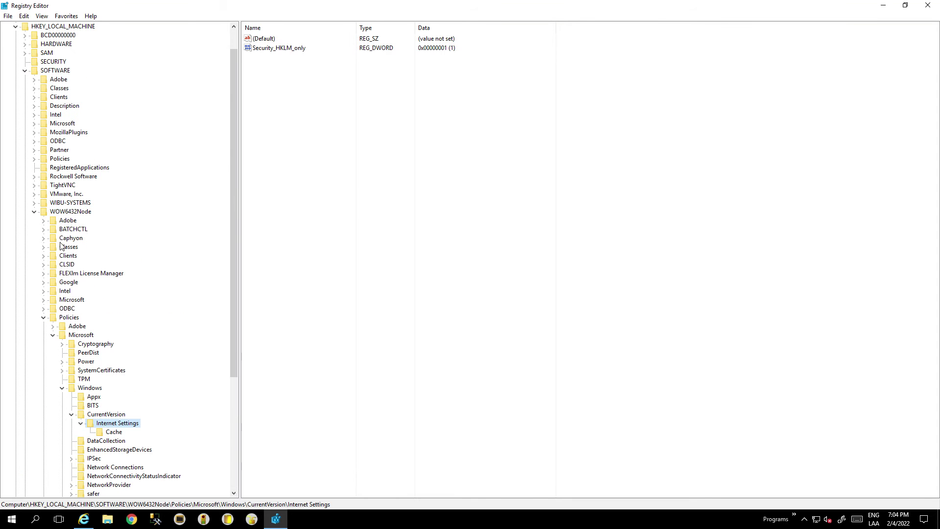
pyautogui.click(25, 72)
pyautogui.click(15, 52)
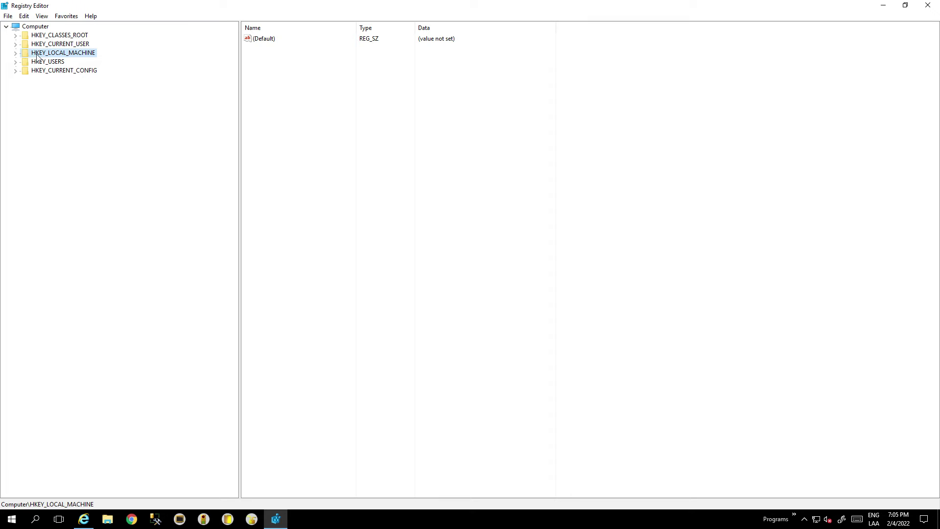
# - Browse to HKLM\SOFTWARE\WOW6432Node\Policies\Microsoft\Windows\CurrentVersion\Internet Settings and select Security_HKLM_only
pyautogui.click(15, 54)
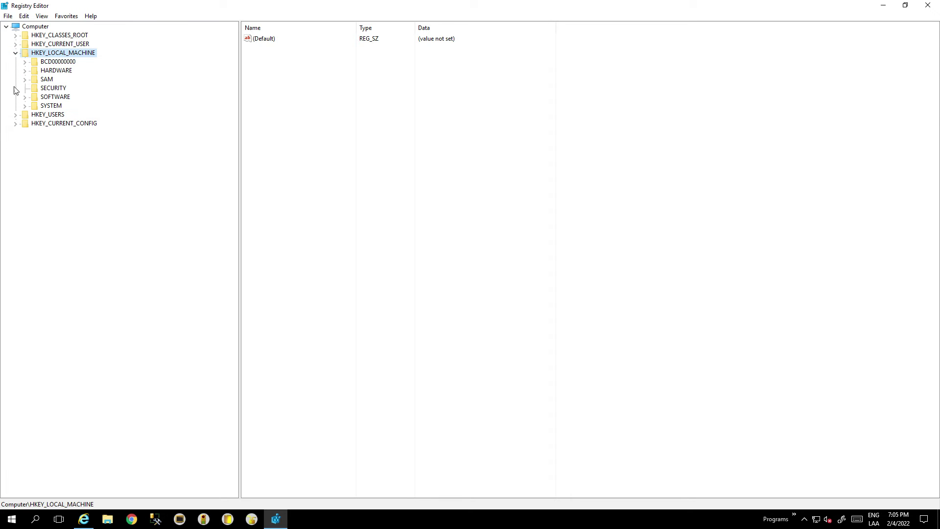
pyautogui.click(24, 97)
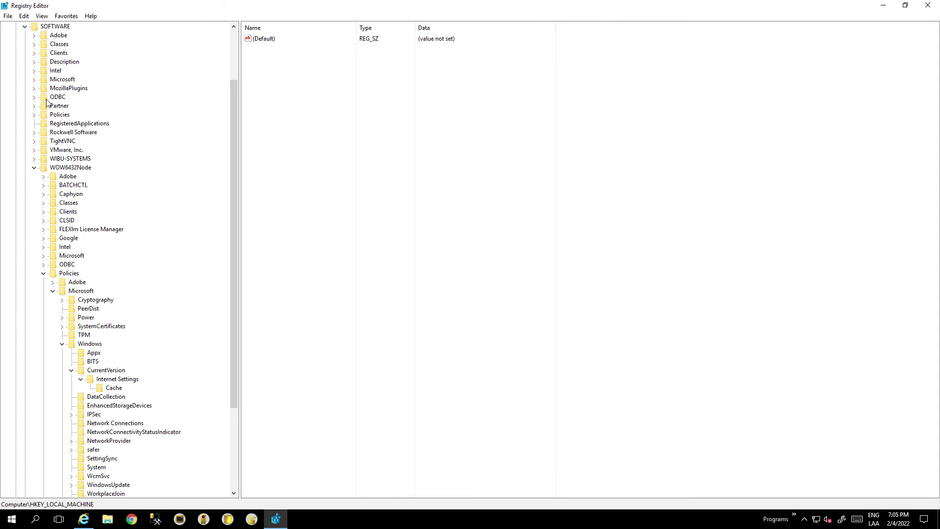
pyautogui.click(65, 169)
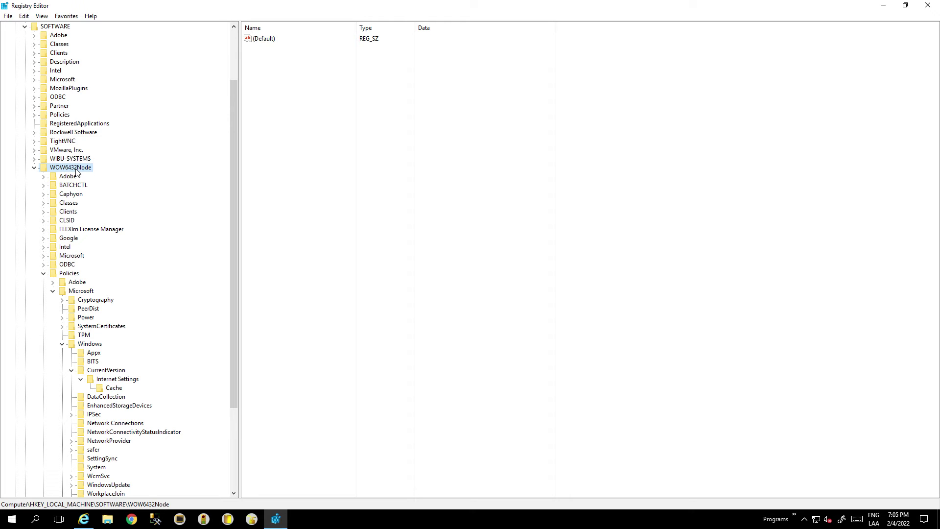
pyautogui.click(67, 275)
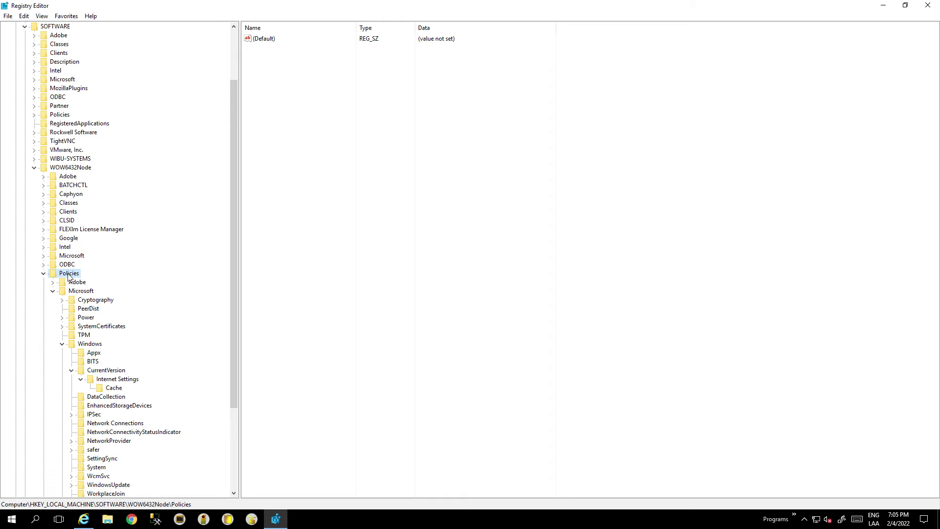
pyautogui.click(76, 293)
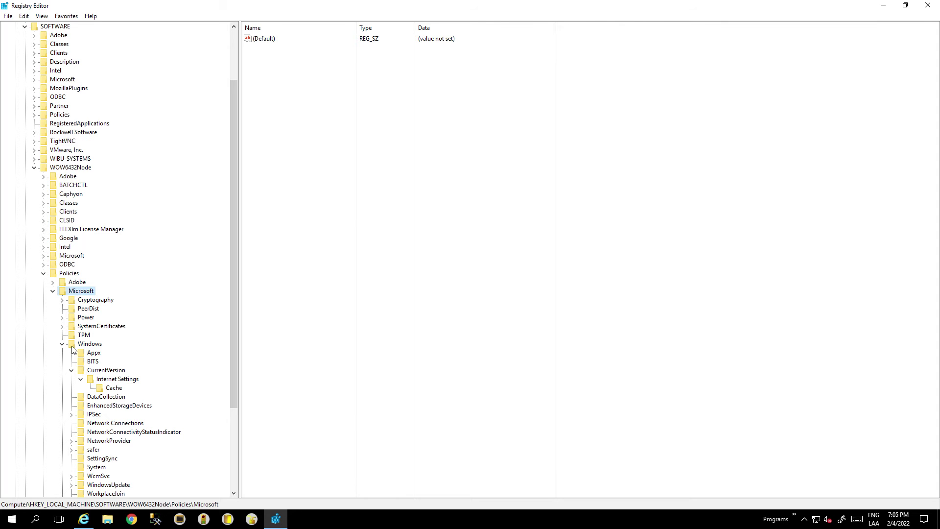
pyautogui.click(89, 345)
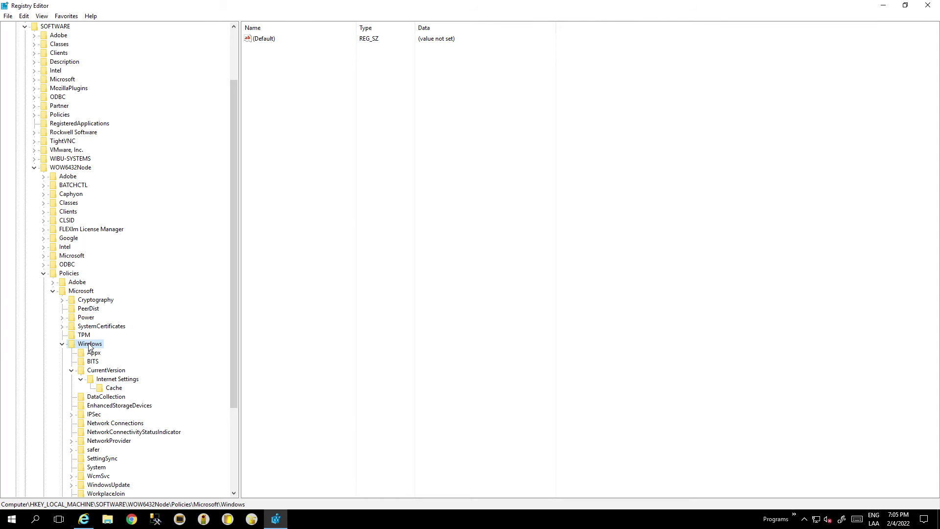
pyautogui.click(107, 371)
pyautogui.click(113, 381)
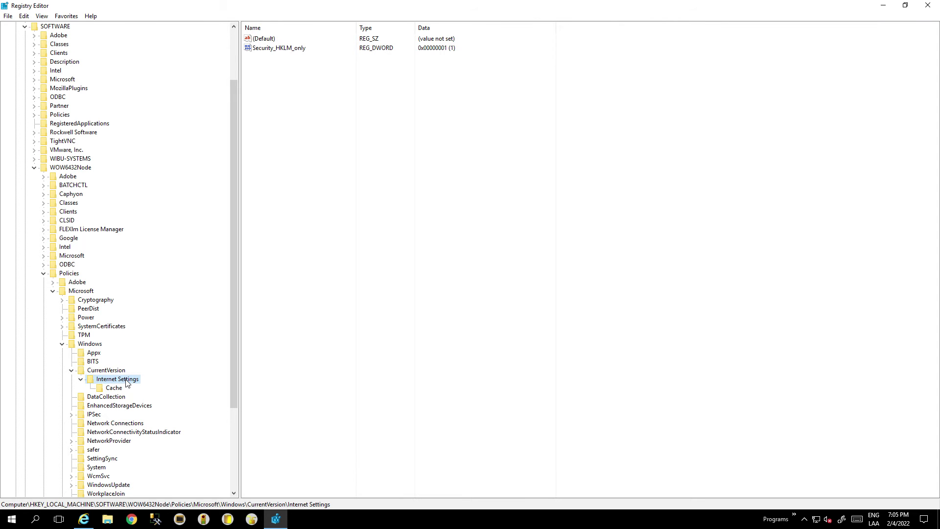
pyautogui.click(263, 49)
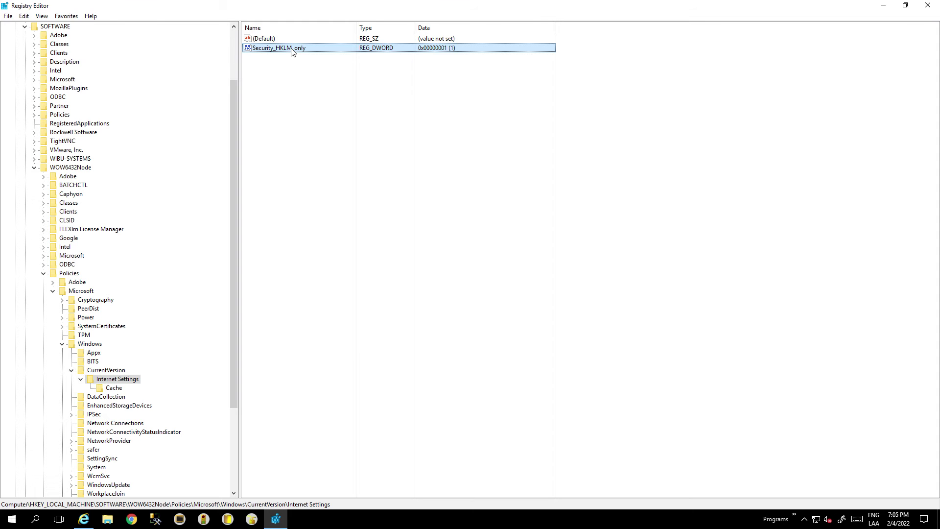
# - Change Security_HKLM_only from 1 to 0, then close Registry Editor
pyautogui.doubleClick(292, 49)
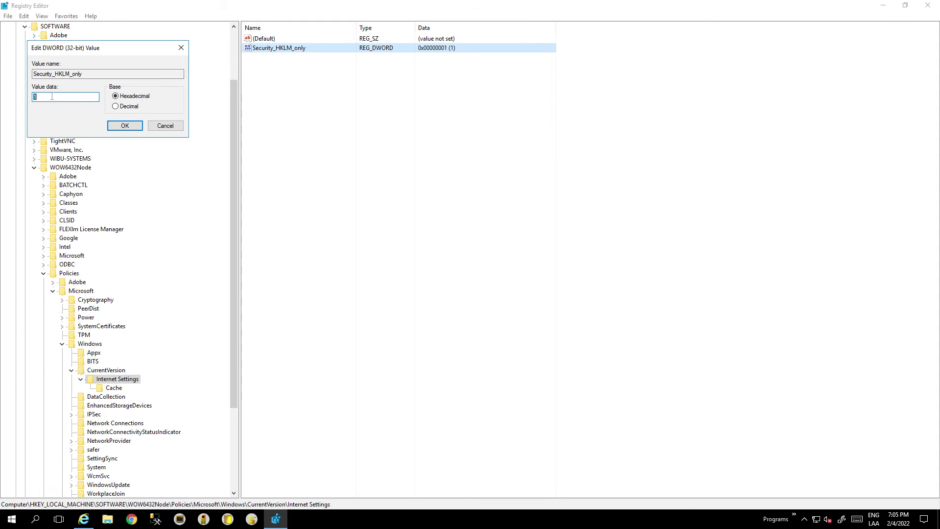
pyautogui.write('0')
pyautogui.click(124, 127)
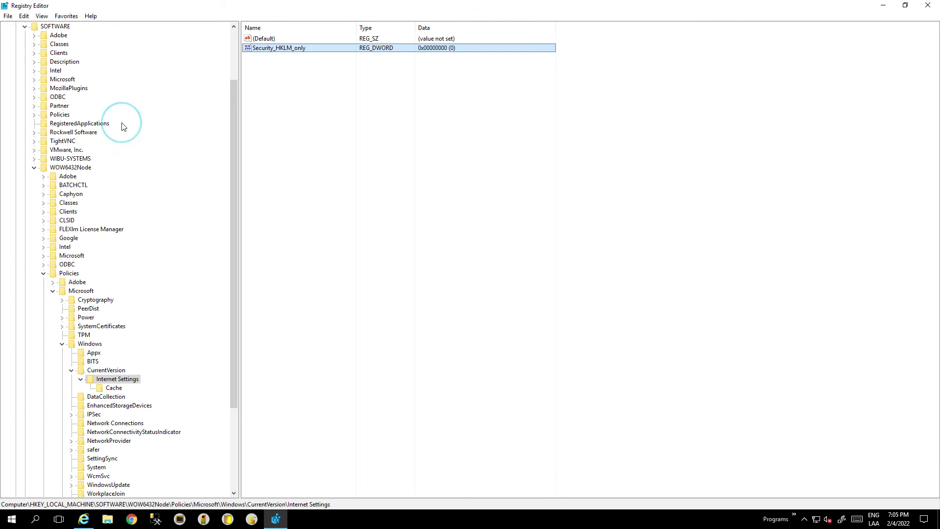
pyautogui.click(928, 5)
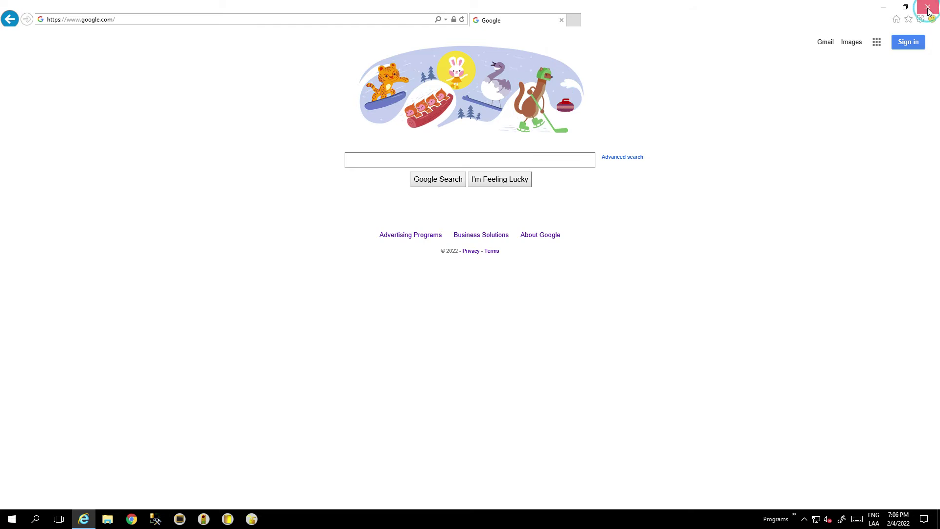
# - Restart Internet Explorer on the FactoryTalk eProcedure page and dismiss the VBScript message
pyautogui.click(928, 6)
pyautogui.click(84, 519)
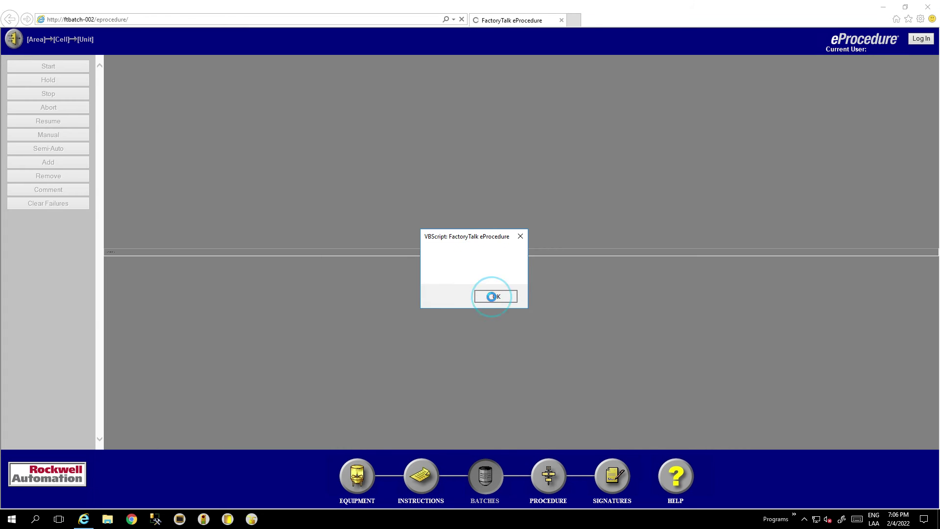
pyautogui.click(493, 296)
# - Open Internet Options on its Security tab
pyautogui.click(921, 19)
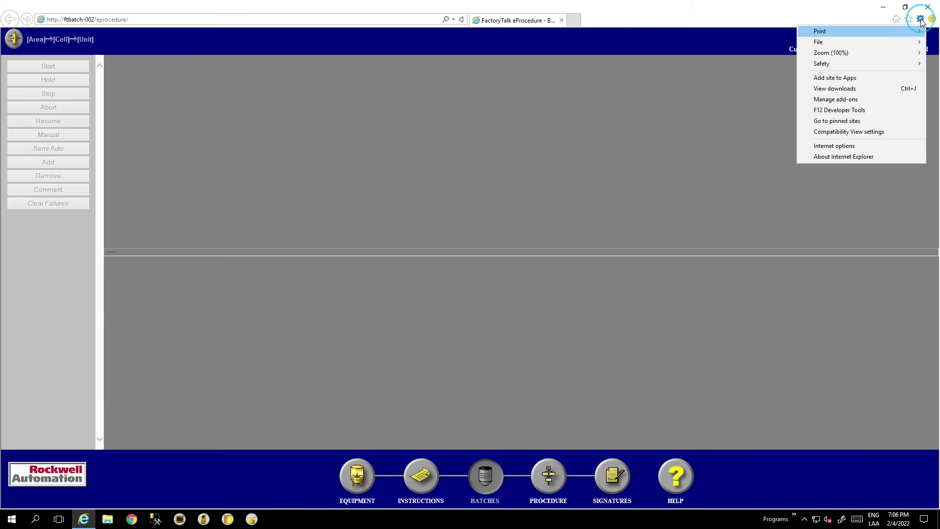
pyautogui.click(822, 146)
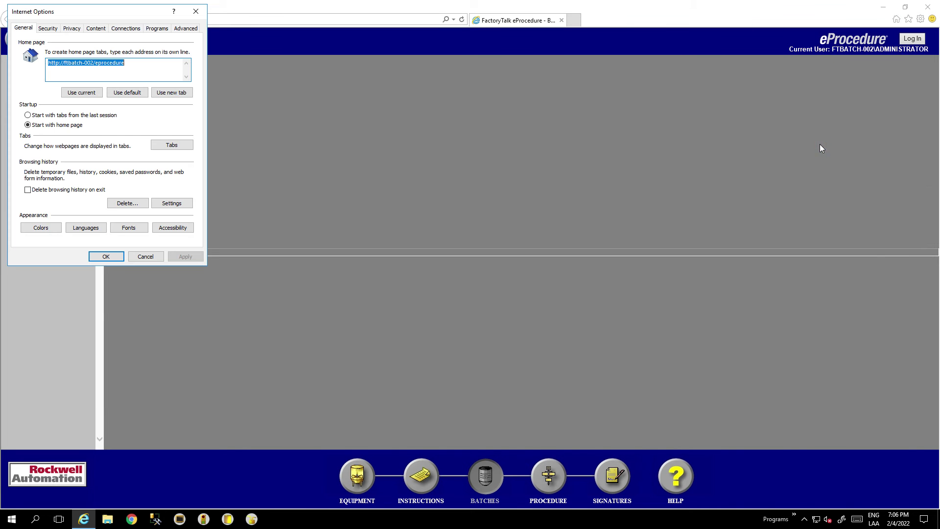
pyautogui.click(49, 29)
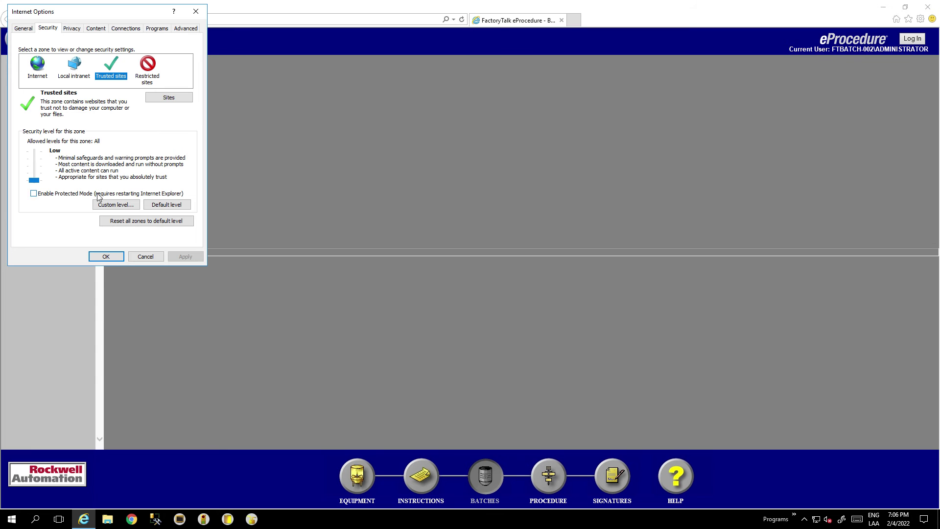
# - Review the ActiveX setup notes in Snip & Sketch, then open Custom level for Trusted sites
pyautogui.hotkey('alt', 'Tab')
pyautogui.moveTo(205, 139); pyautogui.dragTo(572, 111)
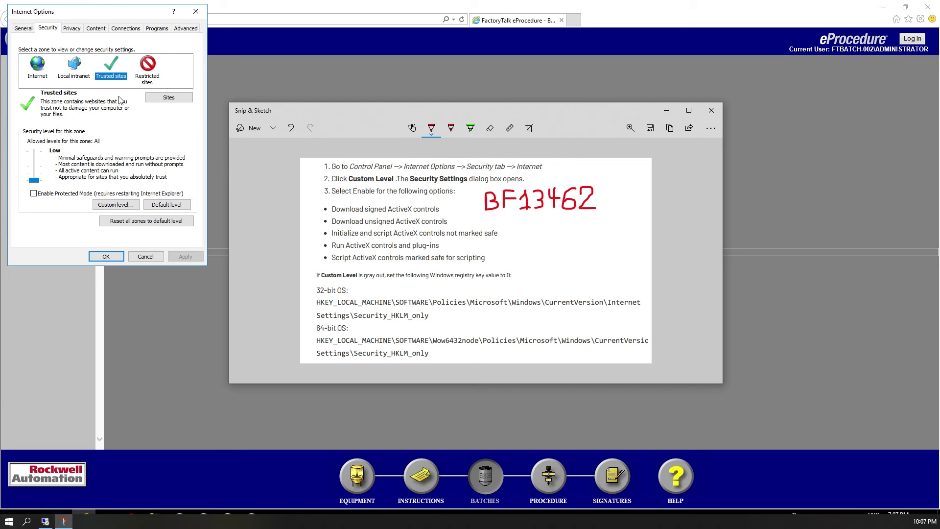
pyautogui.click(113, 71)
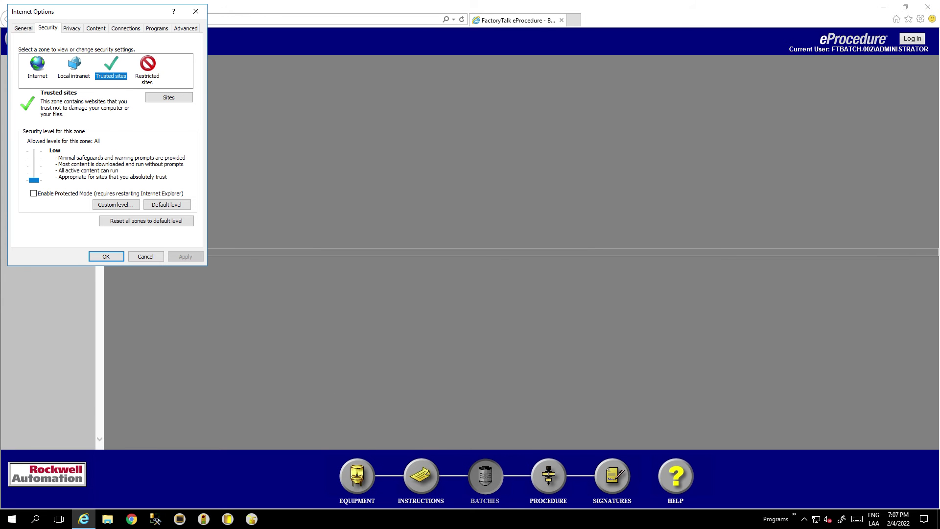
pyautogui.hotkey('alt', 'Tab')
pyautogui.moveTo(546, 108); pyautogui.dragTo(64, 134)
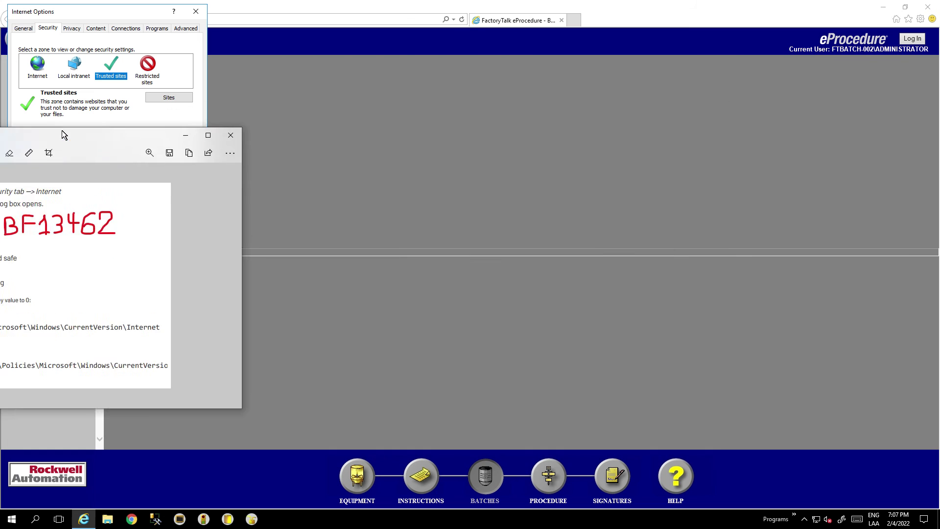
pyautogui.hotkey('alt', 'Tab')
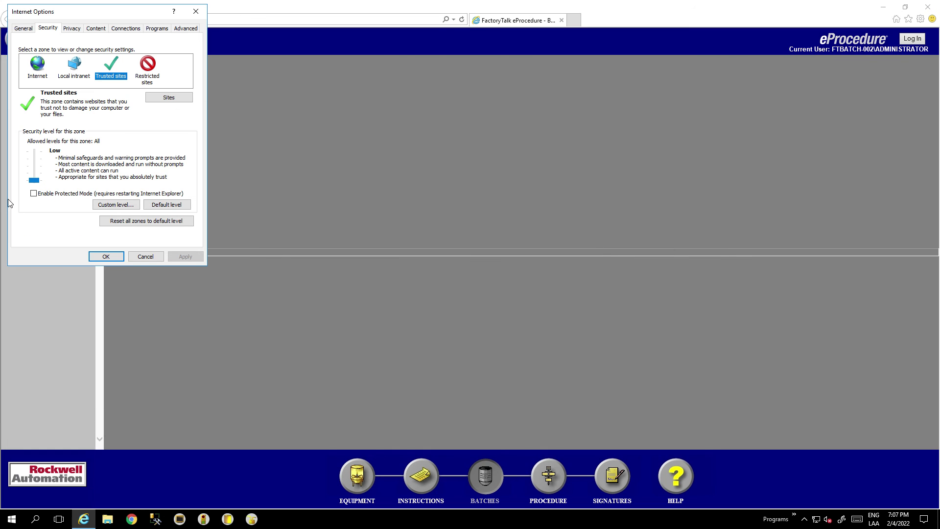
pyautogui.click(117, 205)
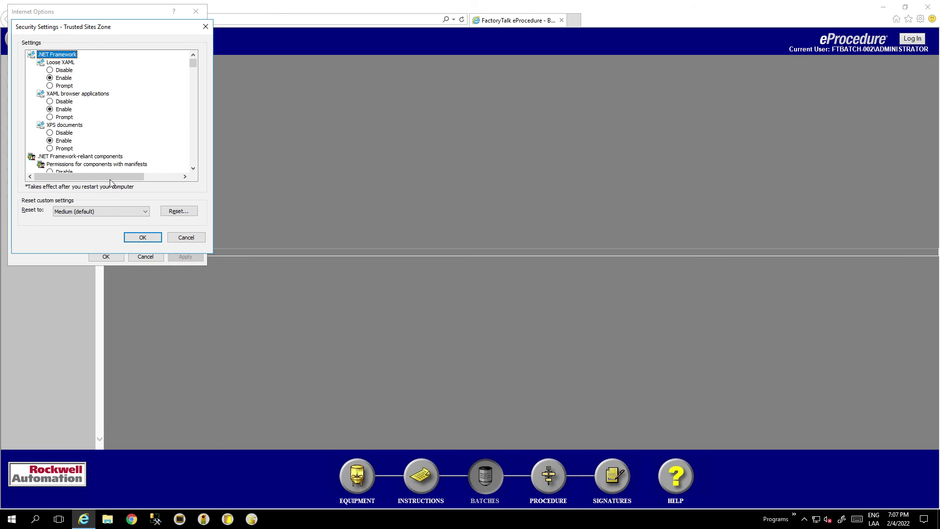
# - Scroll the Trusted sites settings list and set Download unsigned ActiveX controls to Enable
pyautogui.click(193, 169)
pyautogui.click(193, 169)
pyautogui.click(193, 169)
pyautogui.click(193, 170)
pyautogui.click(193, 169)
pyautogui.click(193, 170)
pyautogui.click(193, 169)
pyautogui.click(193, 169)
pyautogui.click(193, 170)
pyautogui.click(193, 169)
pyautogui.click(193, 169)
pyautogui.click(193, 170)
pyautogui.click(193, 169)
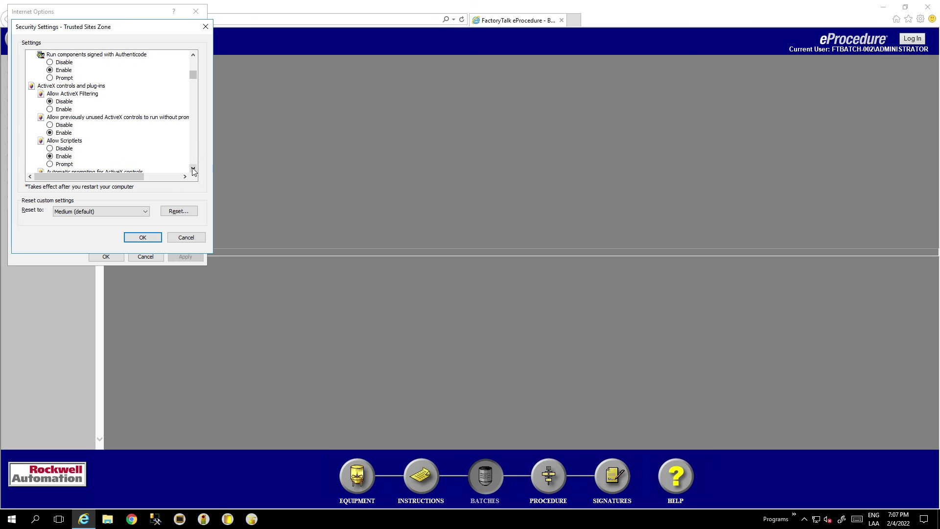
pyautogui.click(193, 170)
pyautogui.click(193, 170)
pyautogui.click(193, 169)
pyautogui.click(193, 169)
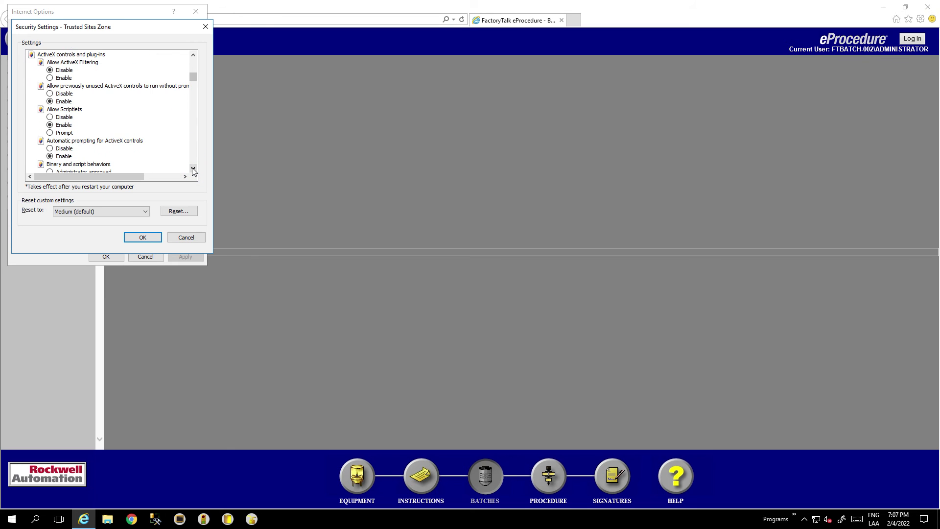
pyautogui.click(193, 169)
pyautogui.click(193, 170)
pyautogui.click(193, 169)
pyautogui.click(193, 170)
pyautogui.click(193, 169)
pyautogui.click(193, 169)
pyautogui.click(193, 170)
pyautogui.click(193, 170)
pyautogui.click(193, 170)
pyautogui.click(193, 169)
pyautogui.click(192, 169)
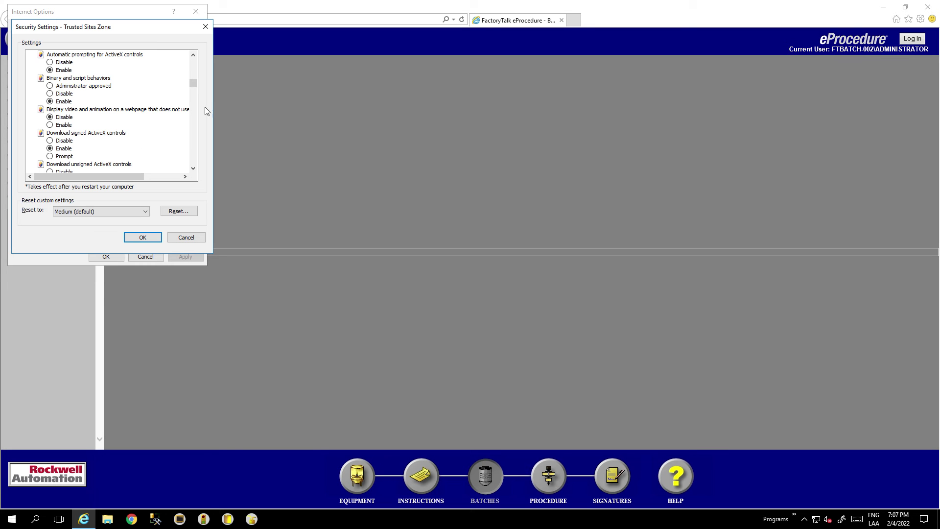
pyautogui.click(193, 168)
pyautogui.click(193, 168)
pyautogui.click(193, 168)
pyautogui.click(193, 168)
pyautogui.click(50, 149)
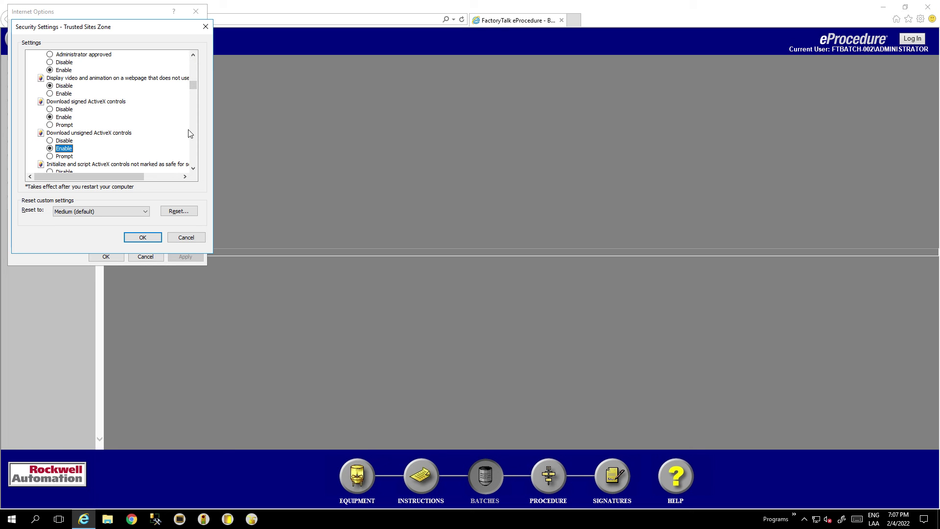
# - Set Initialize and script ActiveX controls not marked as safe for scripting to Enable
pyautogui.click(194, 168)
pyautogui.click(193, 168)
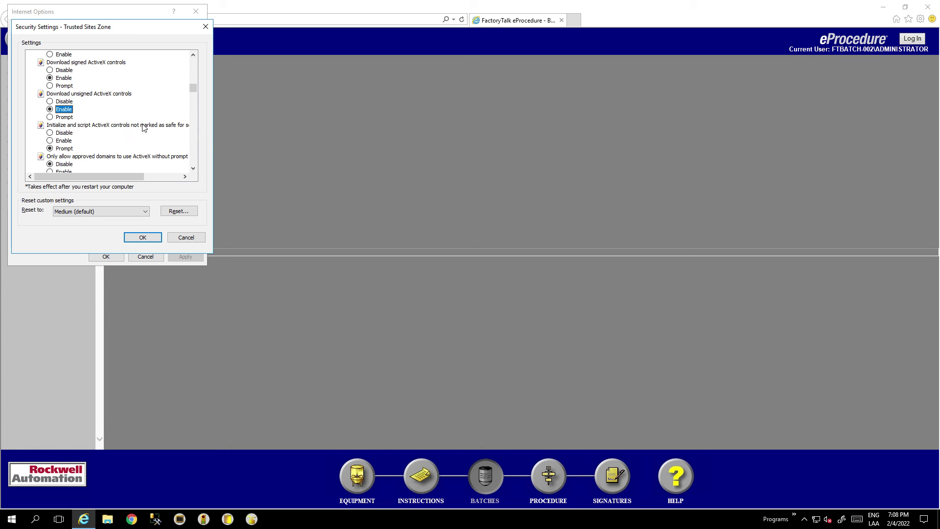
pyautogui.click(58, 141)
# - Scroll through the remaining Trusted sites ActiveX settings to check them
pyautogui.click(186, 176)
pyautogui.click(186, 176)
pyautogui.click(185, 177)
pyautogui.moveTo(152, 176); pyautogui.dragTo(112, 183)
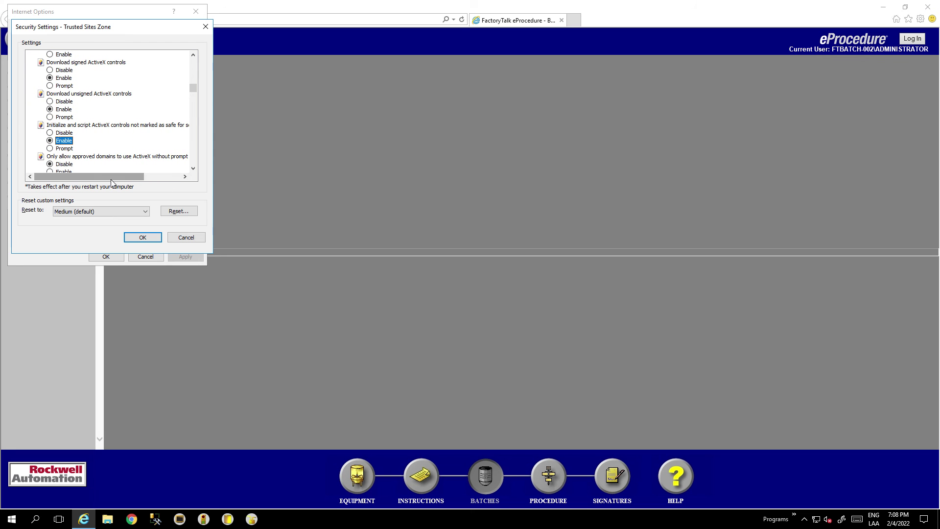
pyautogui.click(193, 169)
pyautogui.click(194, 168)
pyautogui.click(194, 169)
pyautogui.click(194, 168)
pyautogui.click(194, 169)
pyautogui.click(194, 168)
pyautogui.click(194, 168)
pyautogui.click(194, 168)
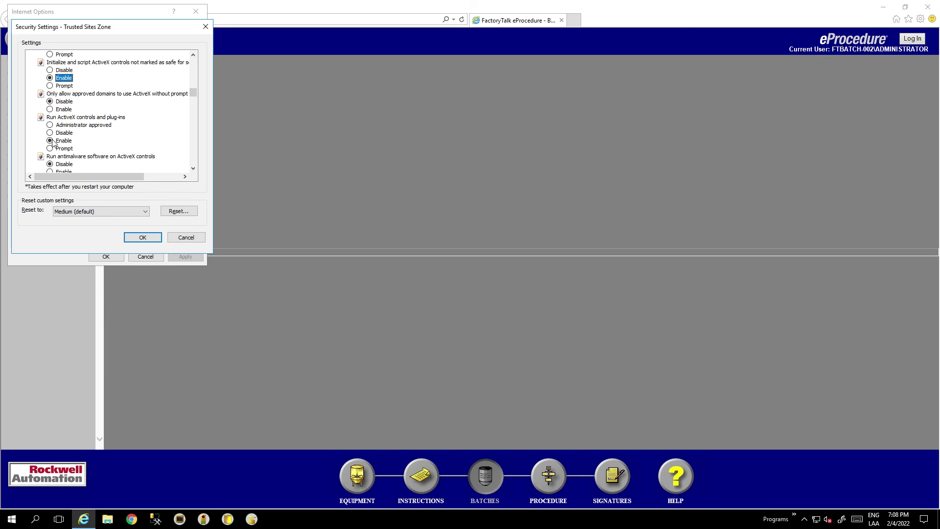
pyautogui.click(194, 169)
pyautogui.click(193, 168)
pyautogui.click(193, 168)
pyautogui.click(193, 169)
pyautogui.click(193, 169)
pyautogui.click(193, 169)
pyautogui.click(194, 168)
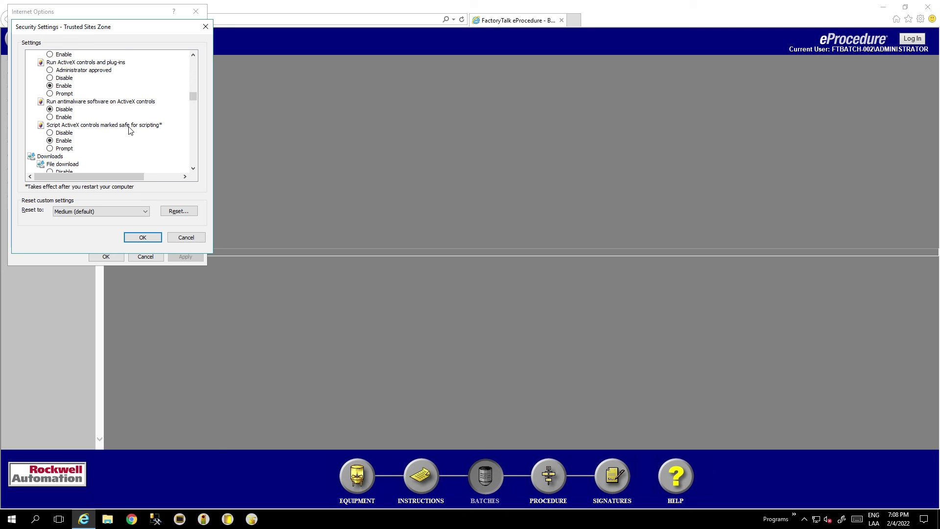
pyautogui.click(194, 168)
pyautogui.click(193, 168)
pyautogui.click(193, 169)
pyautogui.click(194, 168)
pyautogui.click(194, 168)
pyautogui.click(193, 168)
pyautogui.click(193, 169)
pyautogui.click(194, 169)
pyautogui.click(194, 168)
pyautogui.click(194, 168)
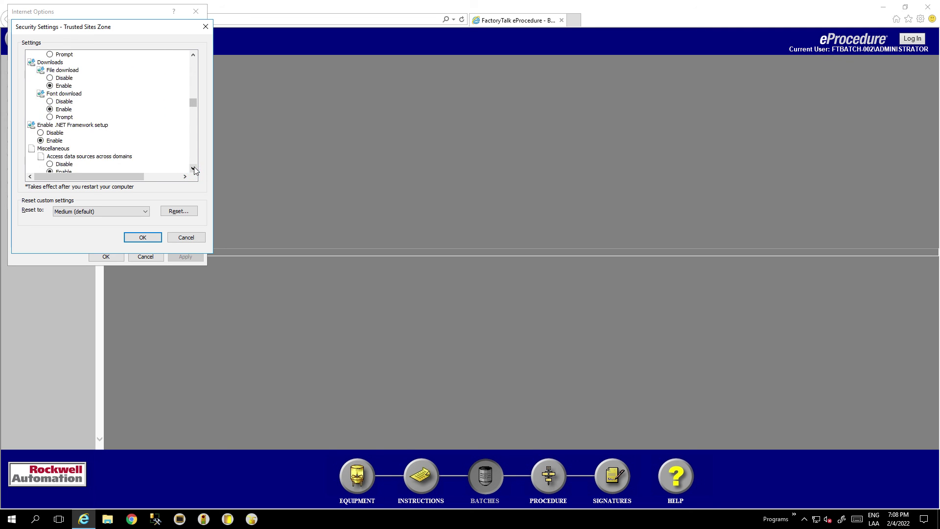
# - Save and confirm the Trusted sites custom settings, then open Custom level for Local intranet
pyautogui.click(140, 238)
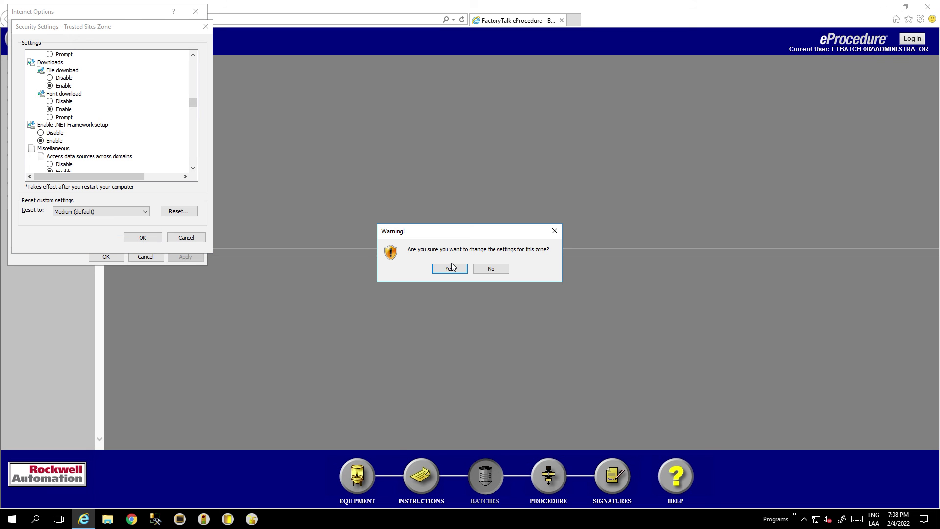
pyautogui.click(450, 269)
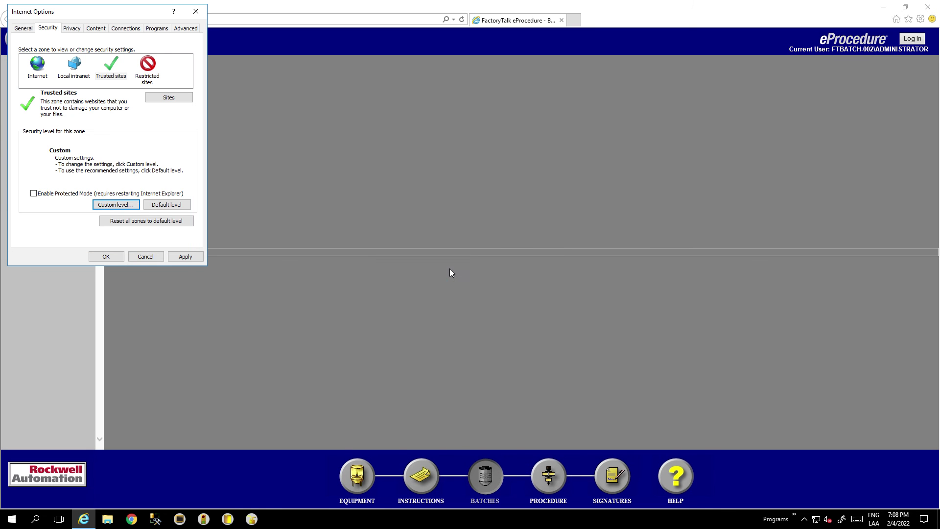
pyautogui.click(76, 73)
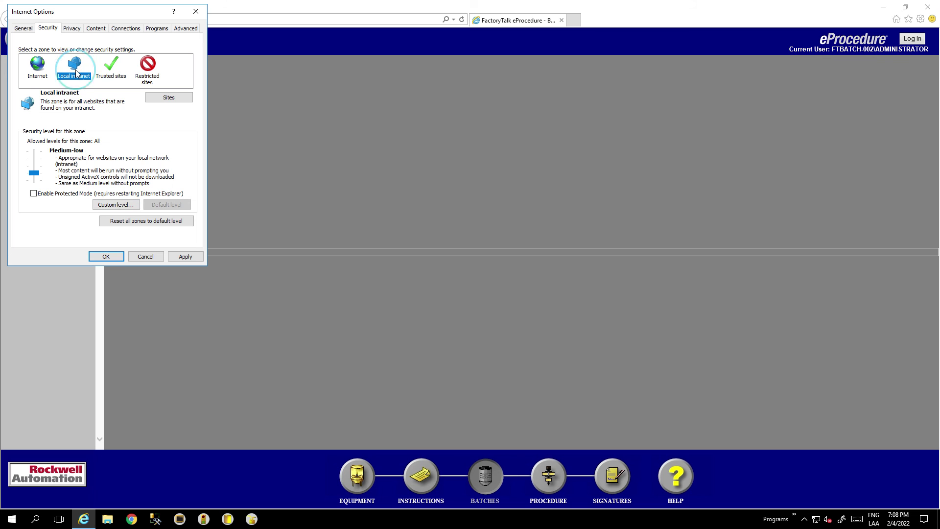
pyautogui.click(113, 205)
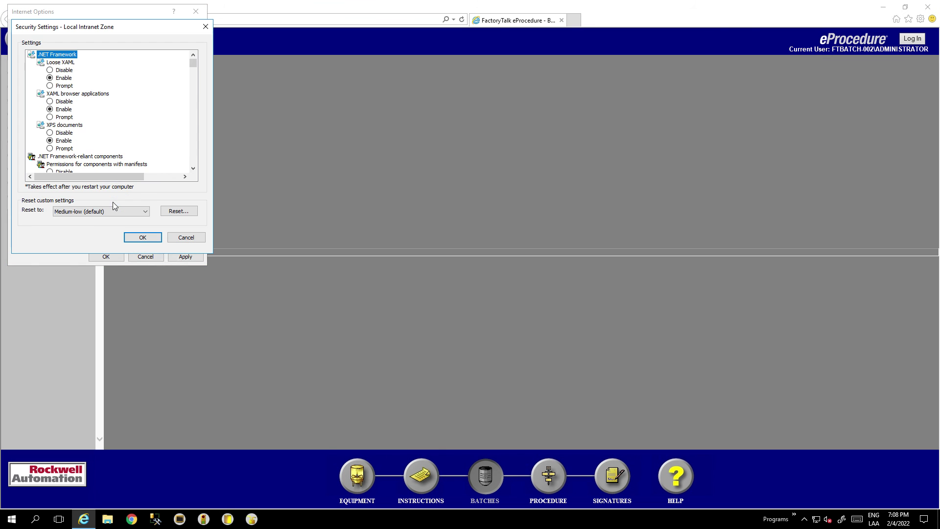
# - Scroll the Local intranet settings down to the ActiveX controls and plug-ins section
pyautogui.click(194, 170)
pyautogui.click(193, 170)
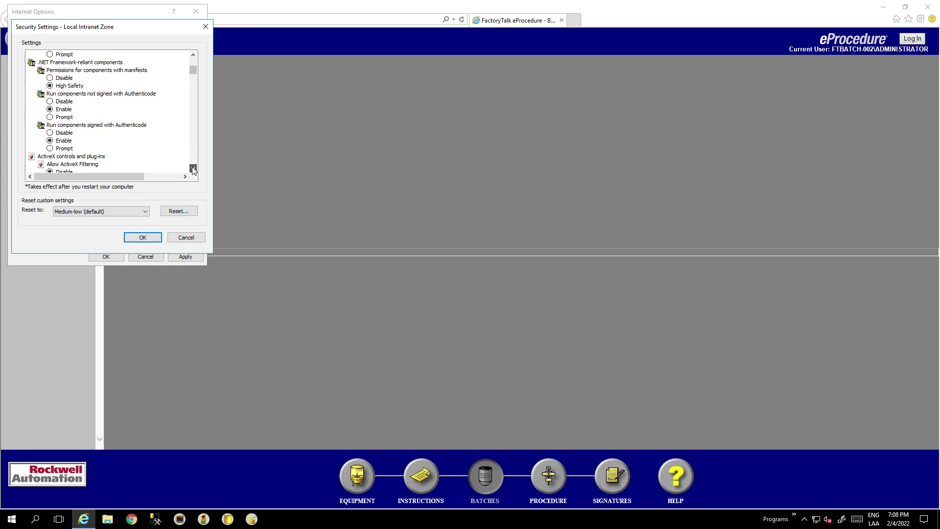
pyautogui.click(193, 170)
pyautogui.click(194, 170)
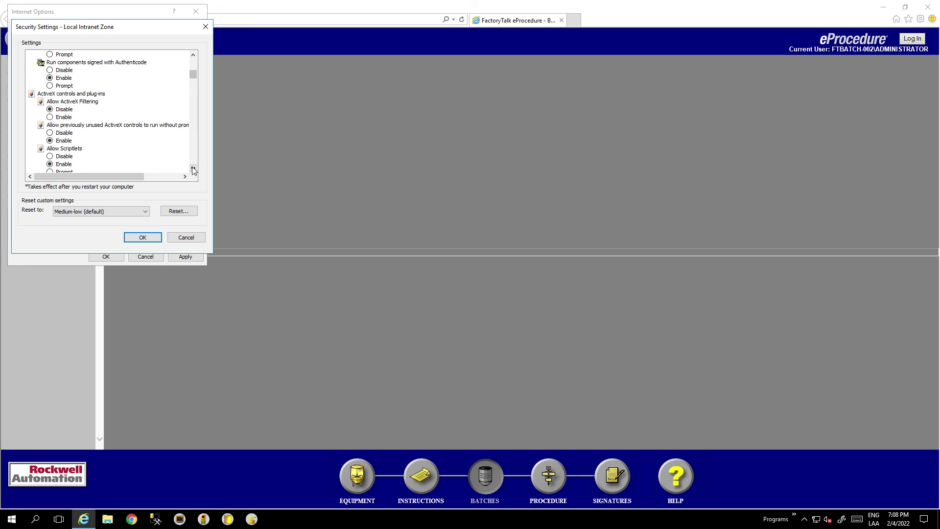
pyautogui.click(193, 170)
pyautogui.click(193, 170)
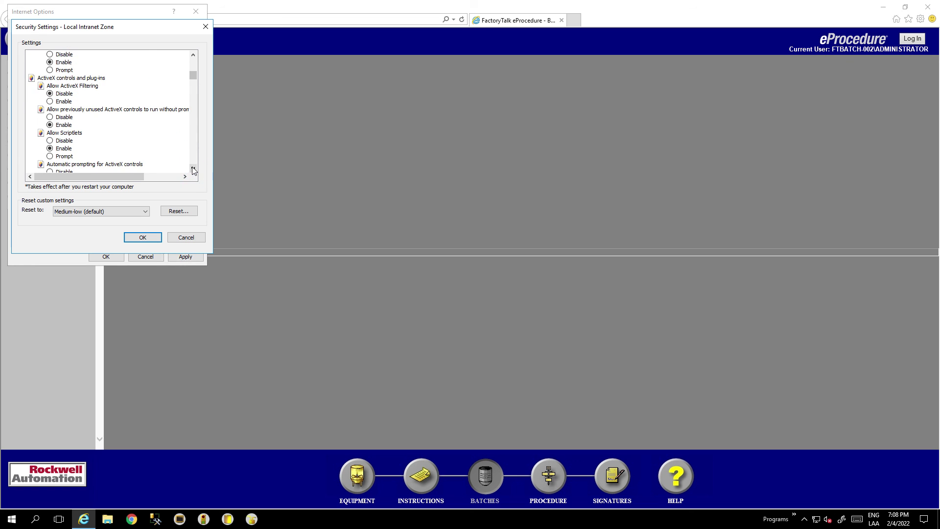
pyautogui.click(193, 170)
pyautogui.click(193, 170)
pyautogui.click(193, 170)
pyautogui.click(193, 170)
pyautogui.click(193, 170)
pyautogui.click(193, 170)
pyautogui.click(193, 170)
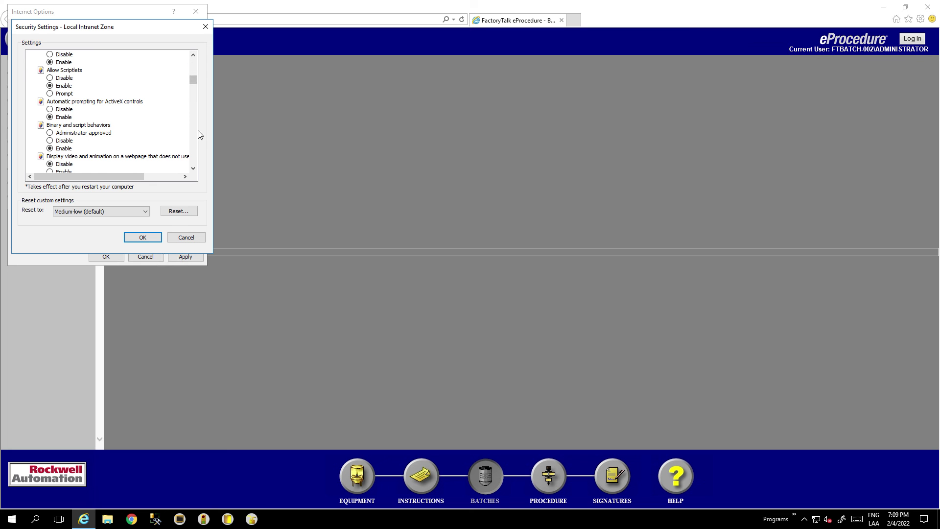
# - Enable signed and unsigned ActiveX downloads and initializing unsafe ActiveX controls for Local intranet
pyautogui.click(193, 168)
pyautogui.click(194, 168)
pyautogui.click(193, 168)
pyautogui.click(193, 168)
pyautogui.click(194, 168)
pyautogui.click(194, 168)
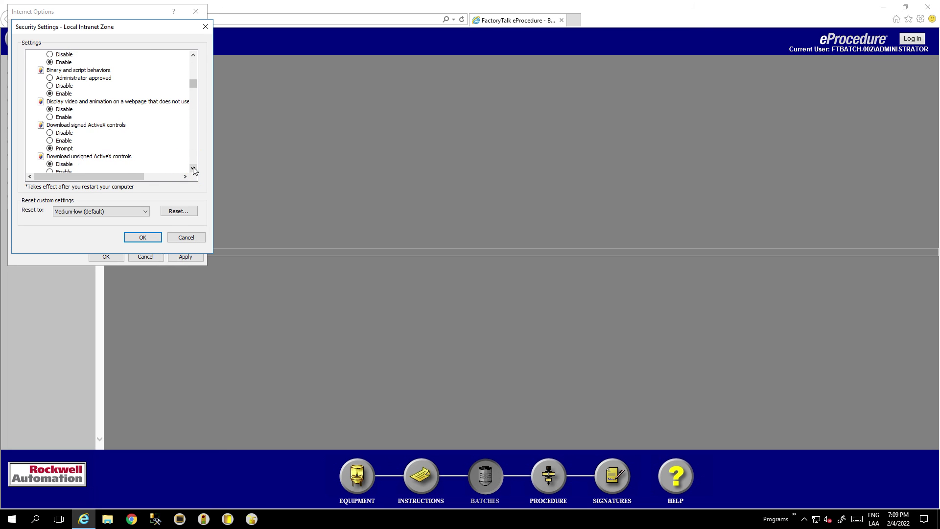
pyautogui.click(53, 141)
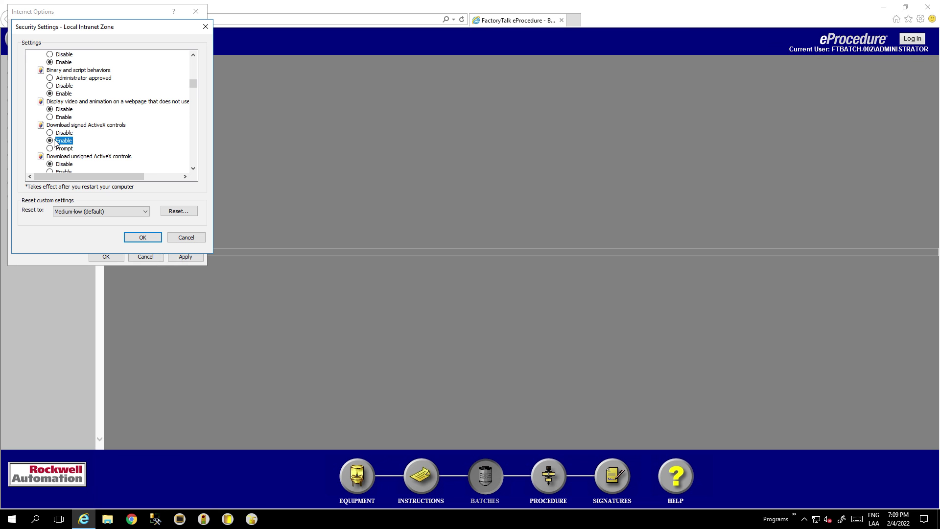
pyautogui.click(193, 168)
pyautogui.click(193, 168)
pyautogui.click(193, 168)
pyautogui.click(193, 168)
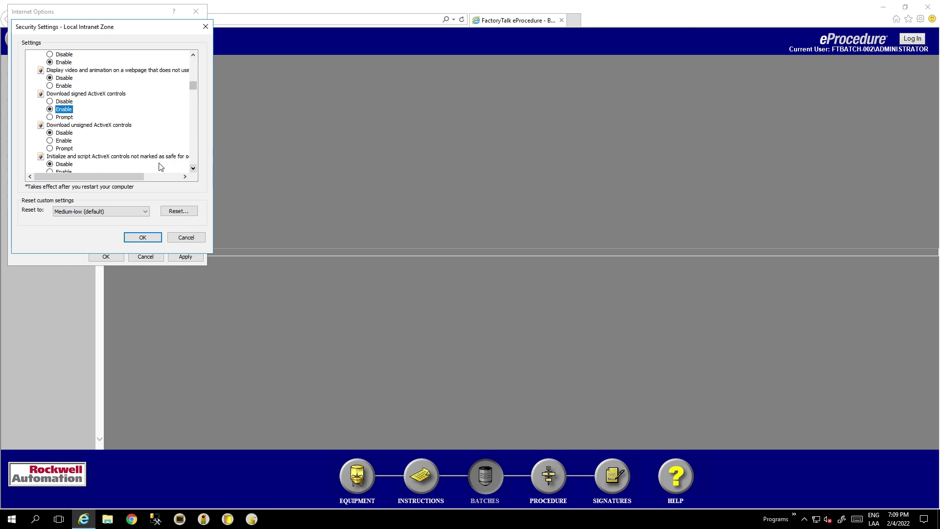
pyautogui.click(51, 140)
pyautogui.scroll(-2, 193, 162)
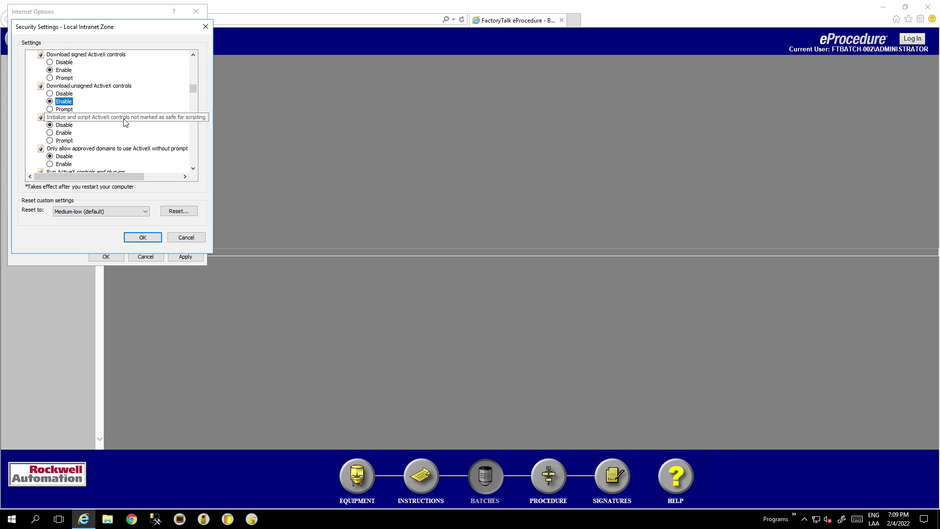
pyautogui.click(51, 133)
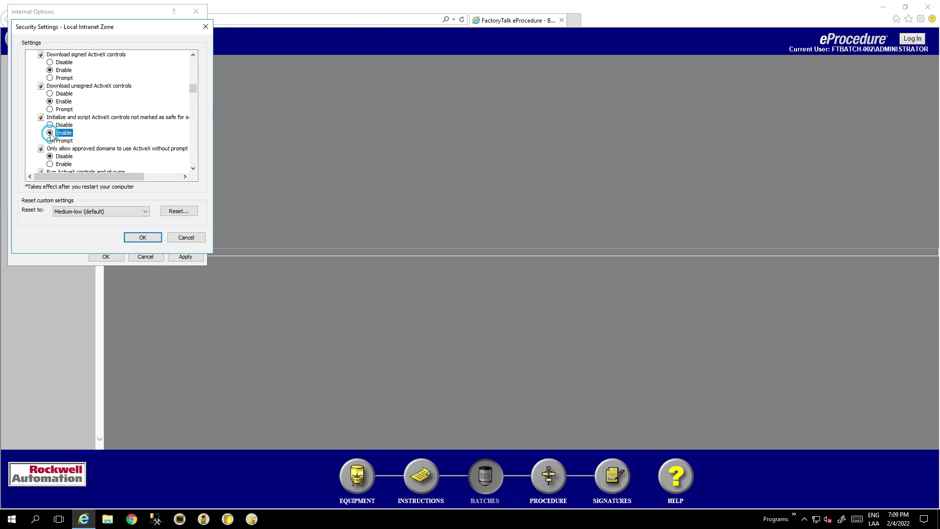
# - Scroll through the remaining Local intranet ActiveX settings to review them
pyautogui.click(194, 168)
pyautogui.click(194, 168)
pyautogui.click(194, 168)
pyautogui.click(194, 169)
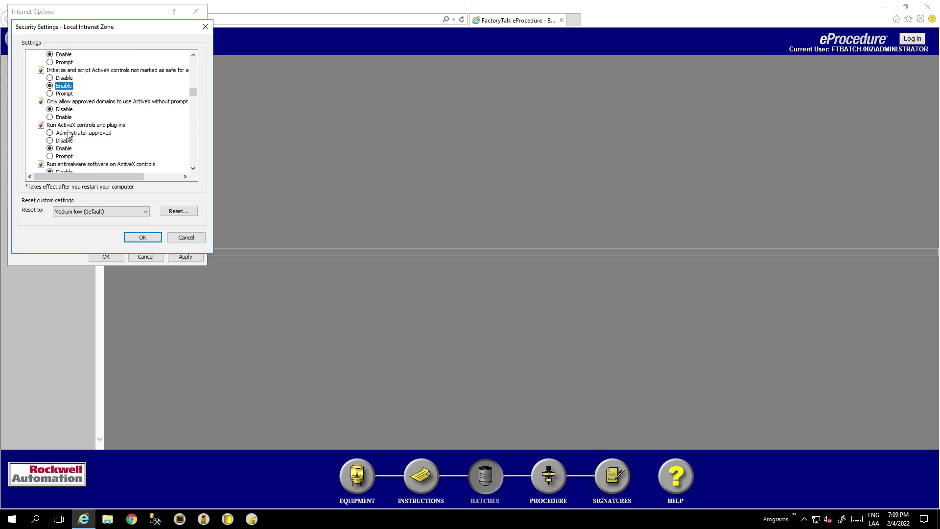
pyautogui.click(193, 169)
pyautogui.click(194, 169)
pyautogui.click(194, 169)
pyautogui.click(193, 168)
pyautogui.click(194, 168)
pyautogui.click(193, 169)
pyautogui.click(194, 168)
pyautogui.click(193, 169)
pyautogui.click(194, 169)
pyautogui.moveTo(194, 97); pyautogui.dragTo(196, 85)
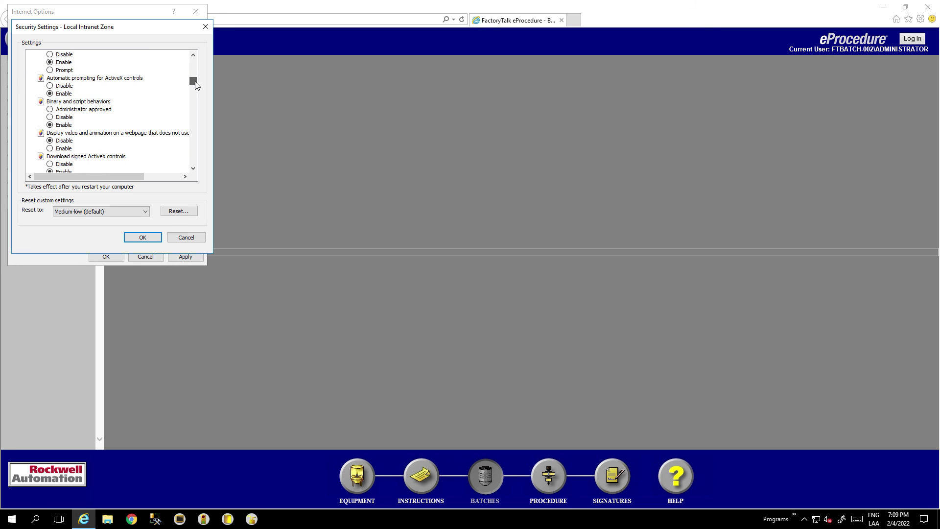
pyautogui.moveTo(195, 85); pyautogui.dragTo(196, 82)
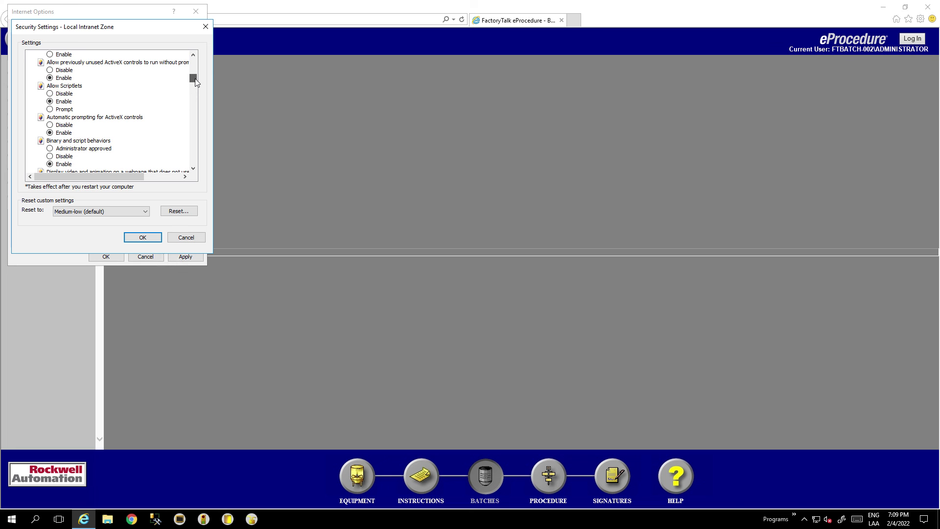
pyautogui.moveTo(196, 82); pyautogui.dragTo(197, 79)
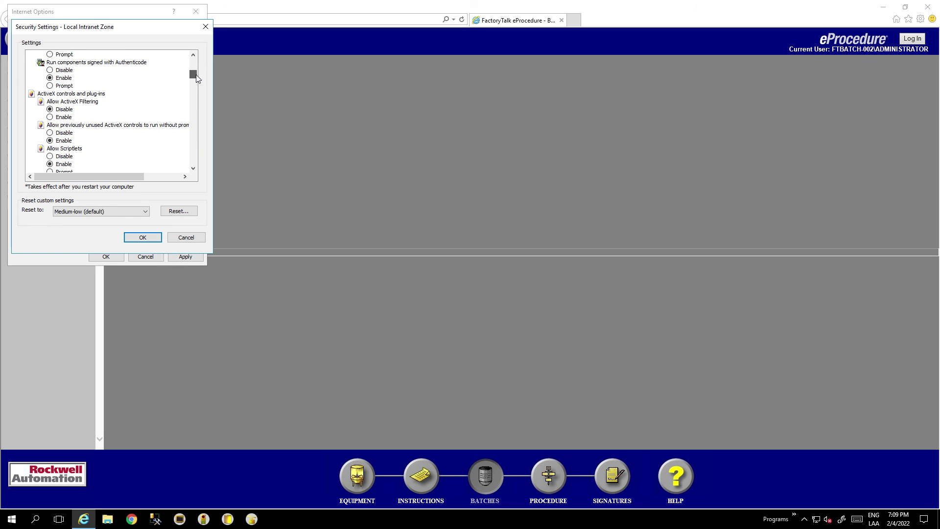
# - Save the Local intranet zone's custom security settings, confirm the warning, and apply them
pyautogui.click(144, 237)
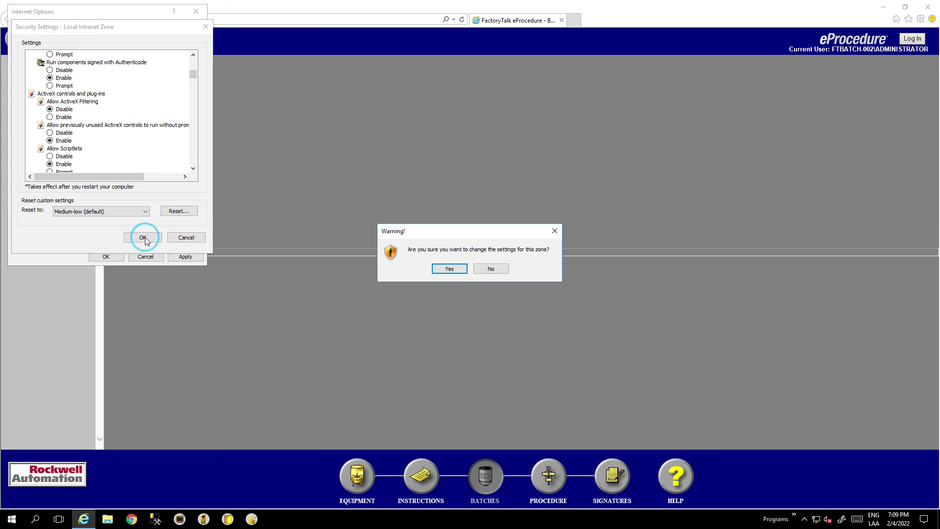
pyautogui.click(449, 269)
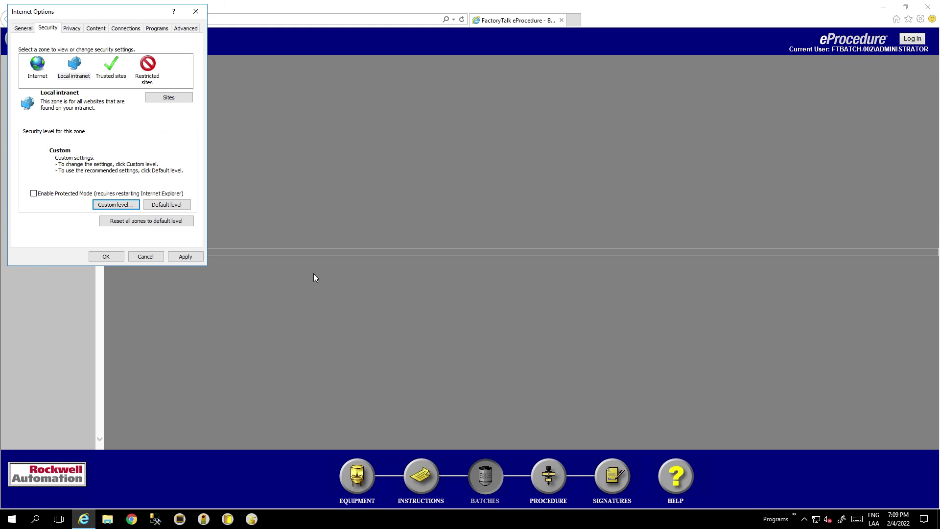
pyautogui.click(187, 258)
# - Review the Internet zone's custom settings without changes, then close Internet Options keeping changes
pyautogui.click(36, 68)
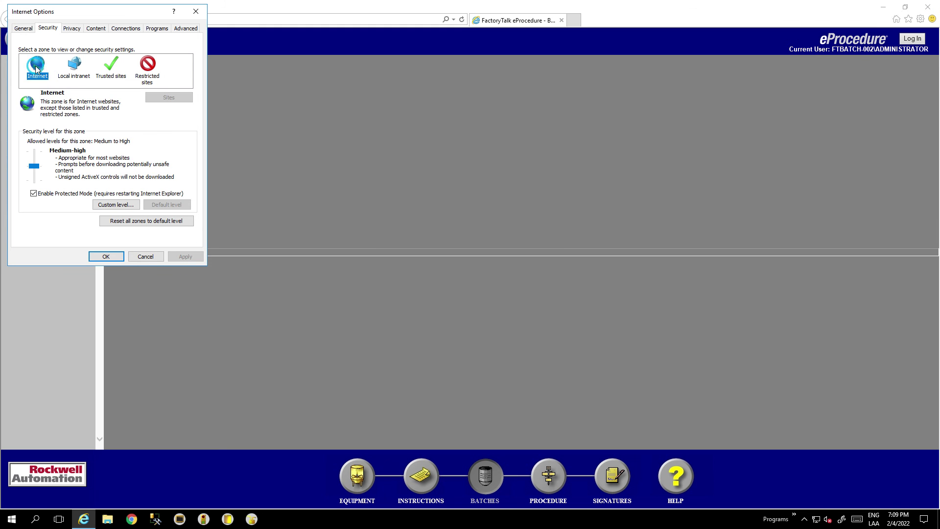
pyautogui.click(113, 205)
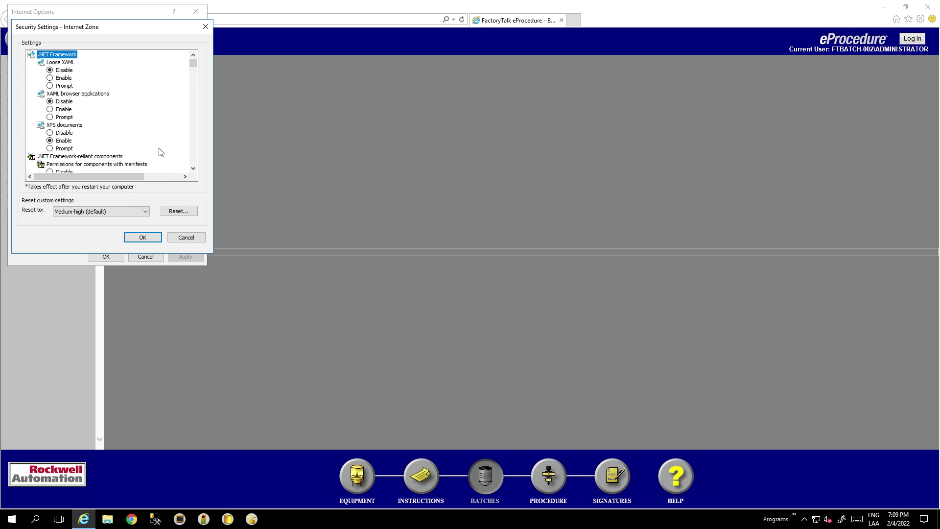
pyautogui.moveTo(191, 63); pyautogui.dragTo(193, 82)
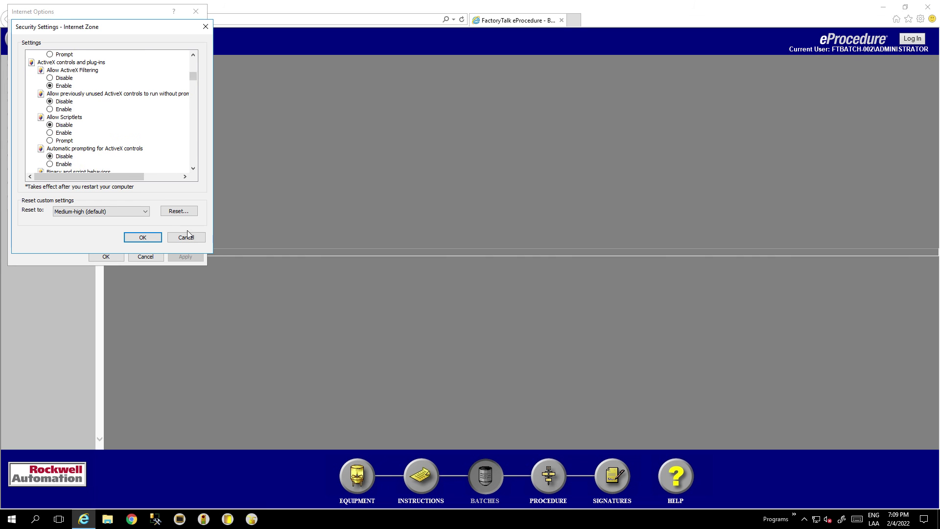
pyautogui.click(179, 237)
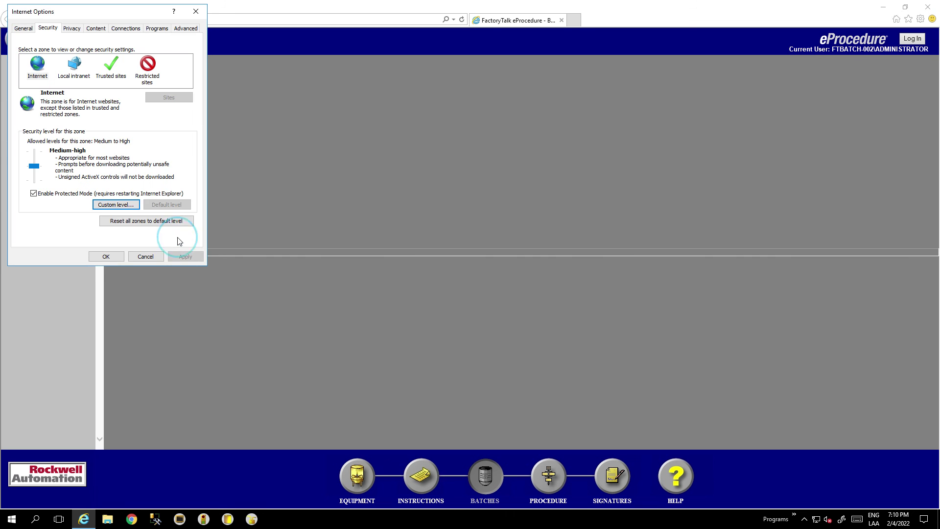
pyautogui.click(107, 256)
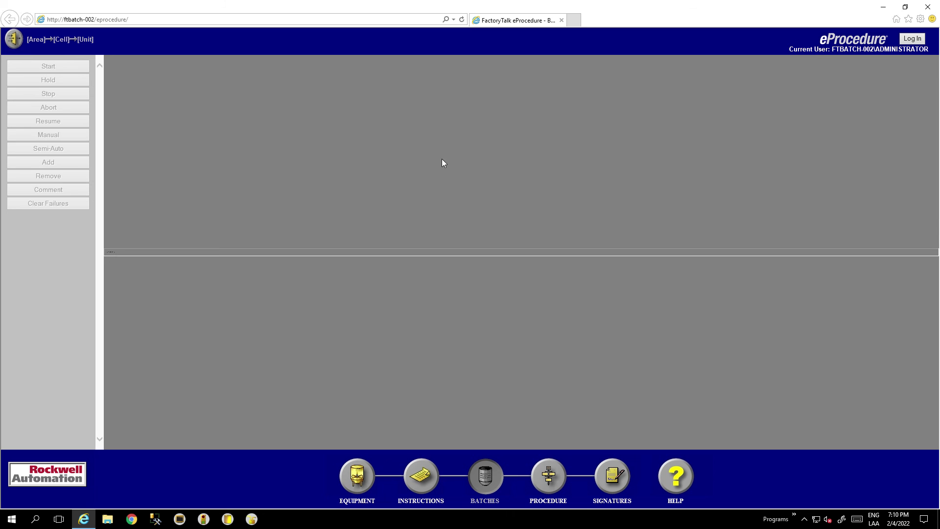
# - Restart Internet Explorer so the eProcedure page reloads with the new zone settings
pyautogui.click(928, 7)
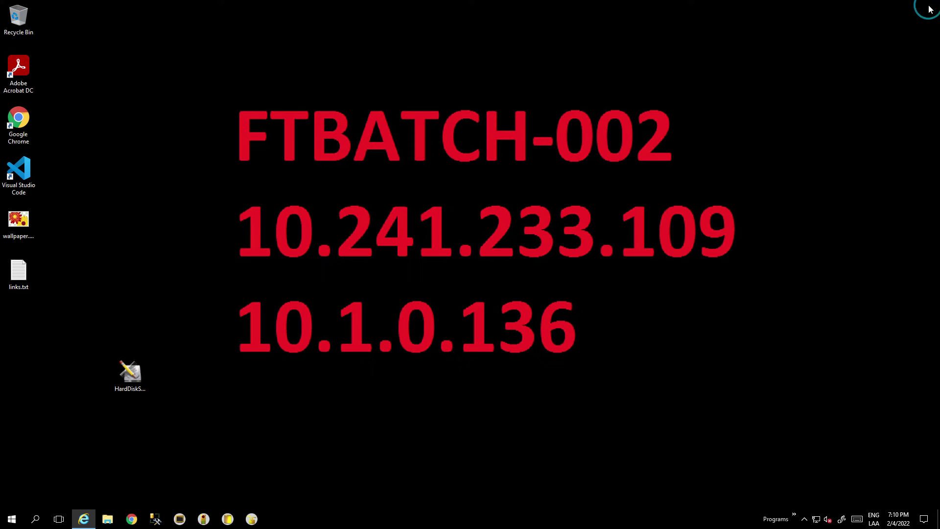
pyautogui.click(83, 519)
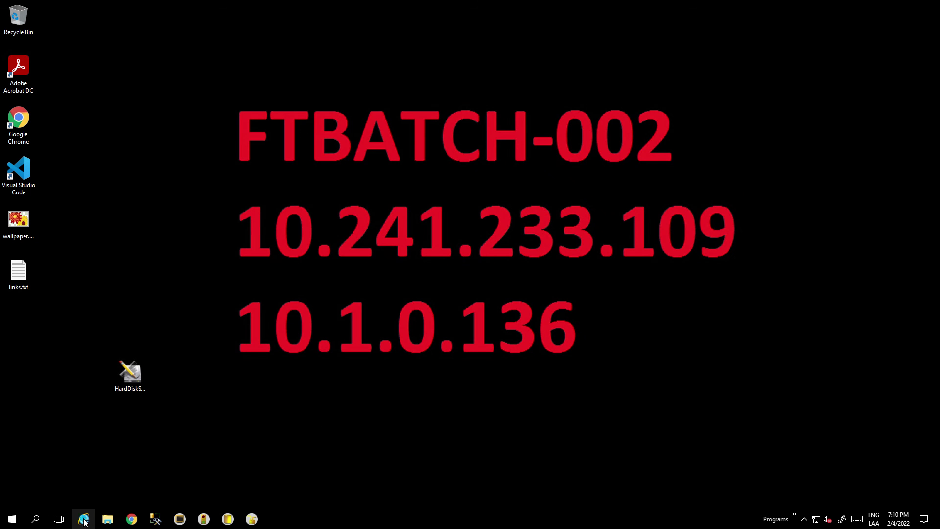